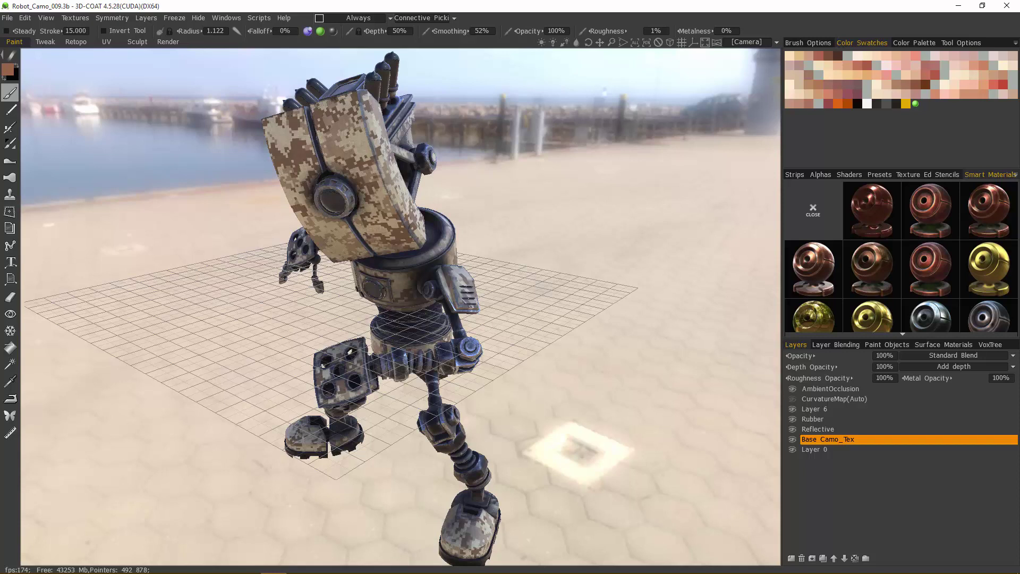
Start an export of the objects and textures to CamoRobot.obj in the Robot Camo folder, replacing the existing file.
left_click(4, 19)
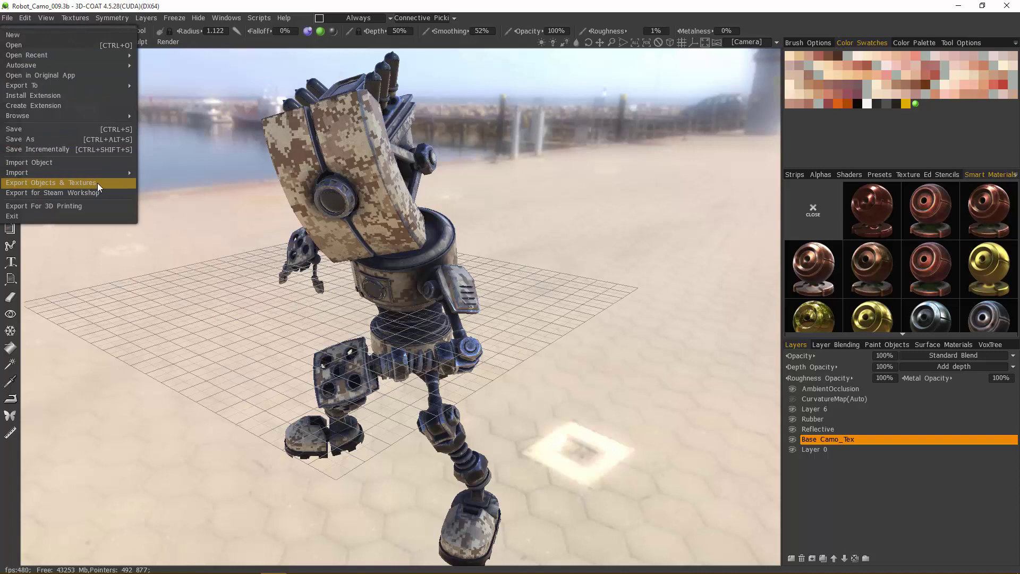
left_click(83, 184)
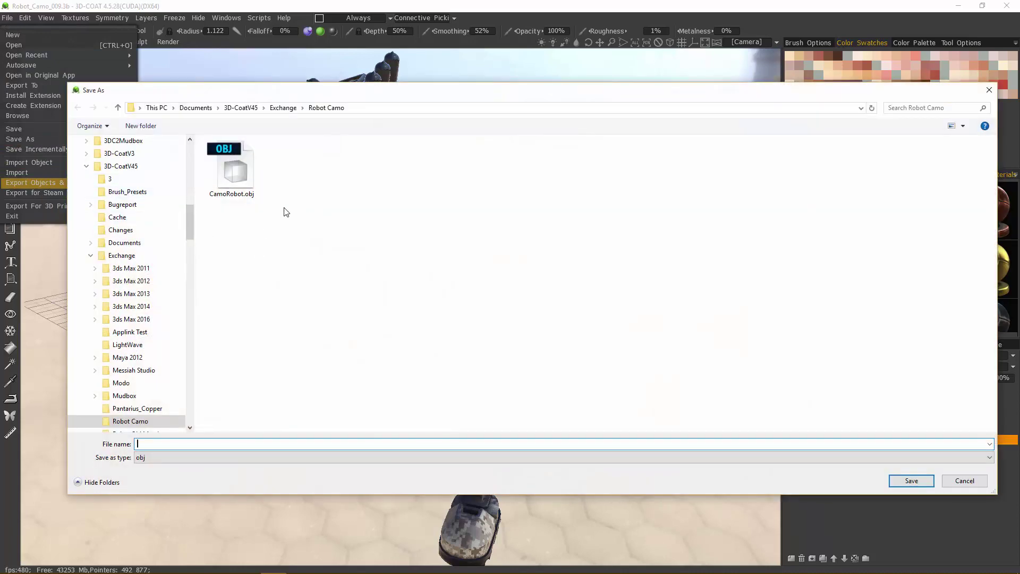
double_click(238, 174)
left_click(526, 298)
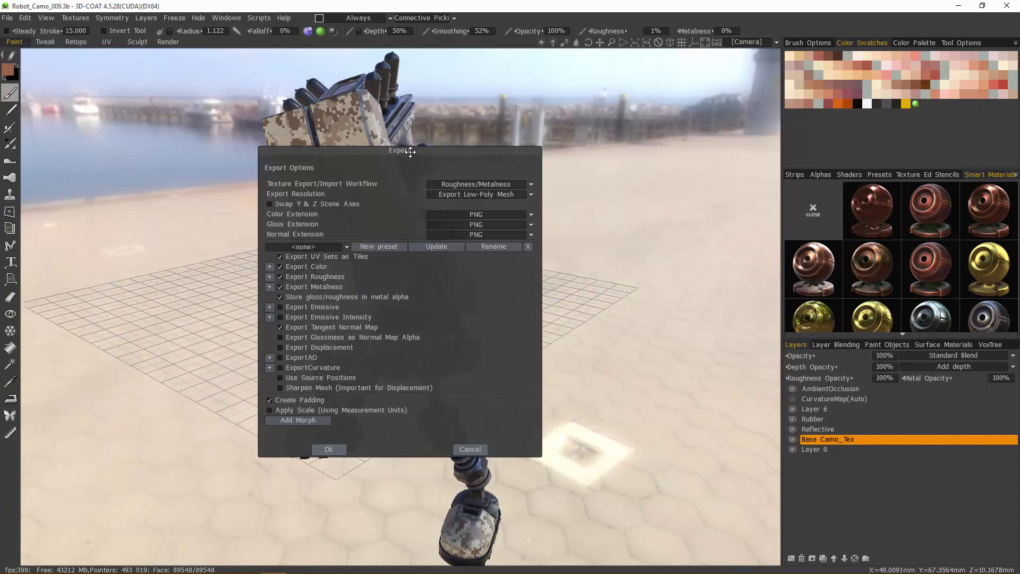
Export the low-poly mesh and PNG textures using the Roughness/Metalness workflow.
left_click_drag(410, 151, 602, 154)
left_click(690, 185)
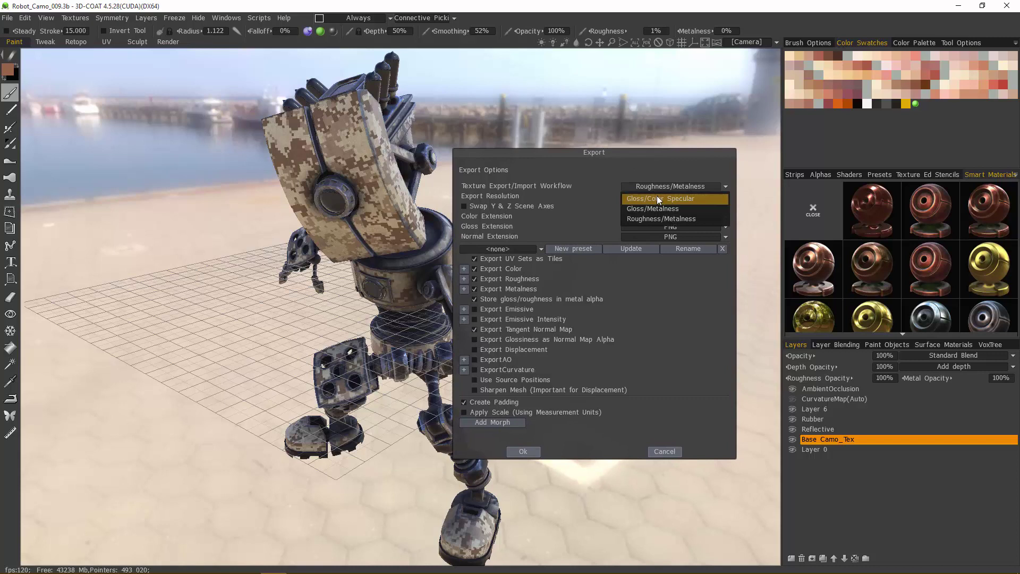
left_click(643, 182)
left_click(696, 186)
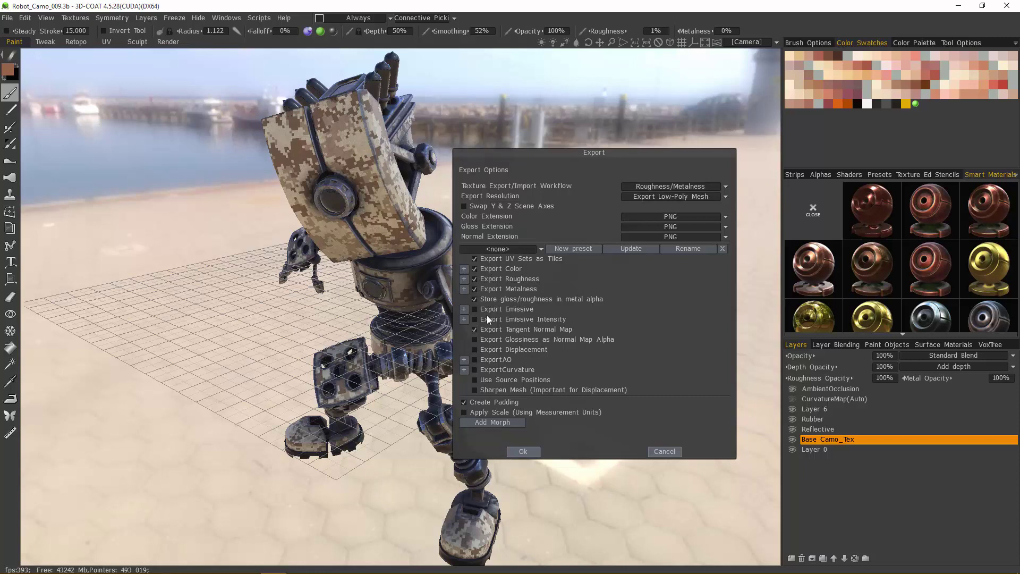
left_click(524, 451)
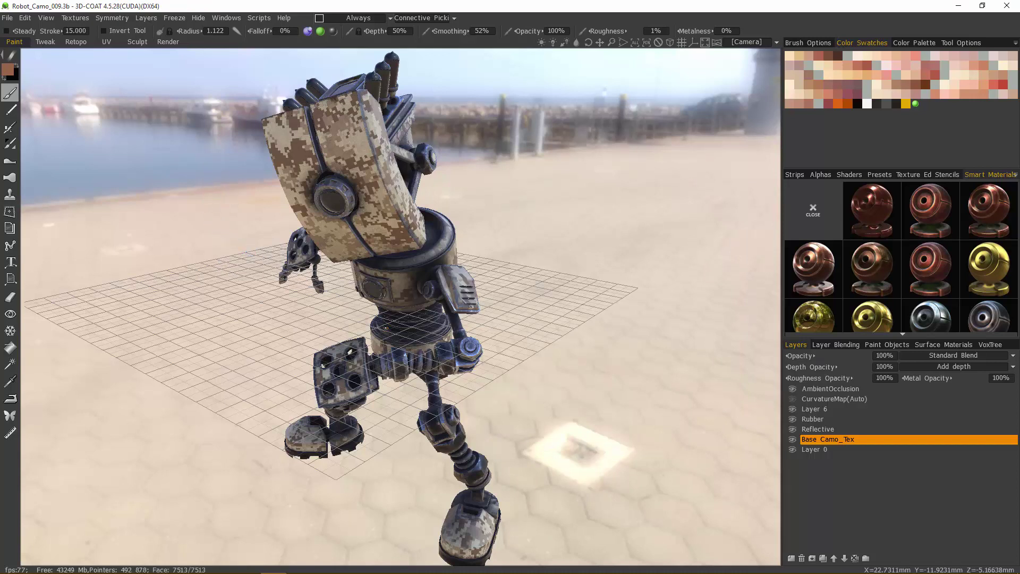
Switch to Substance Thea Converter and open the dialog for loading textures from disk.
left_click(456, 569)
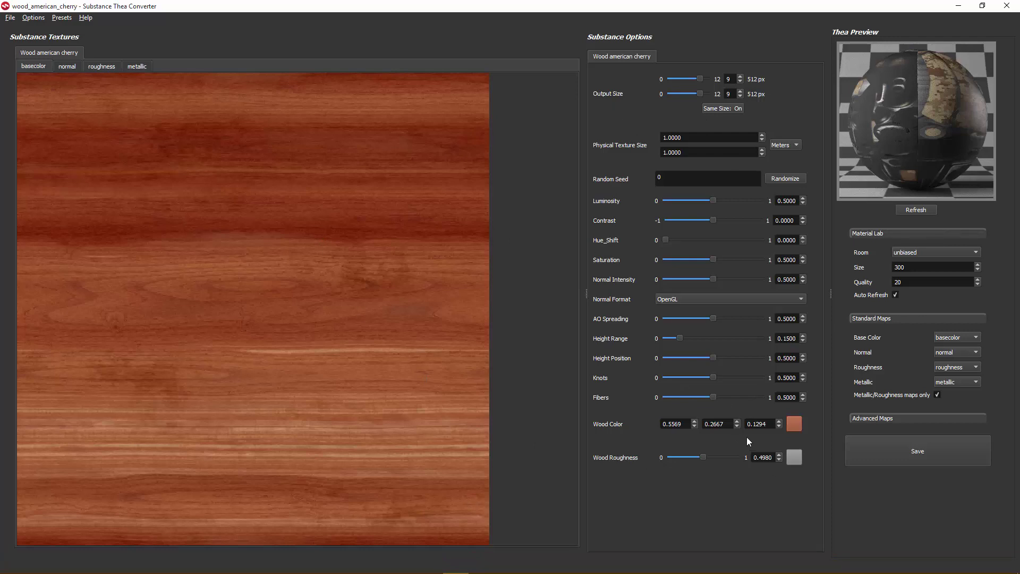
left_click(10, 19)
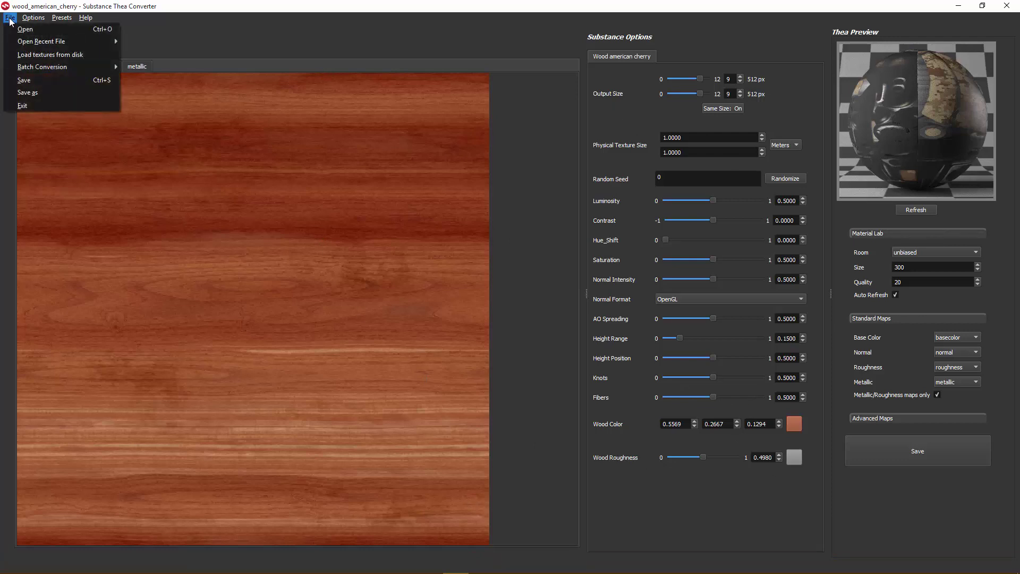
left_click(25, 56)
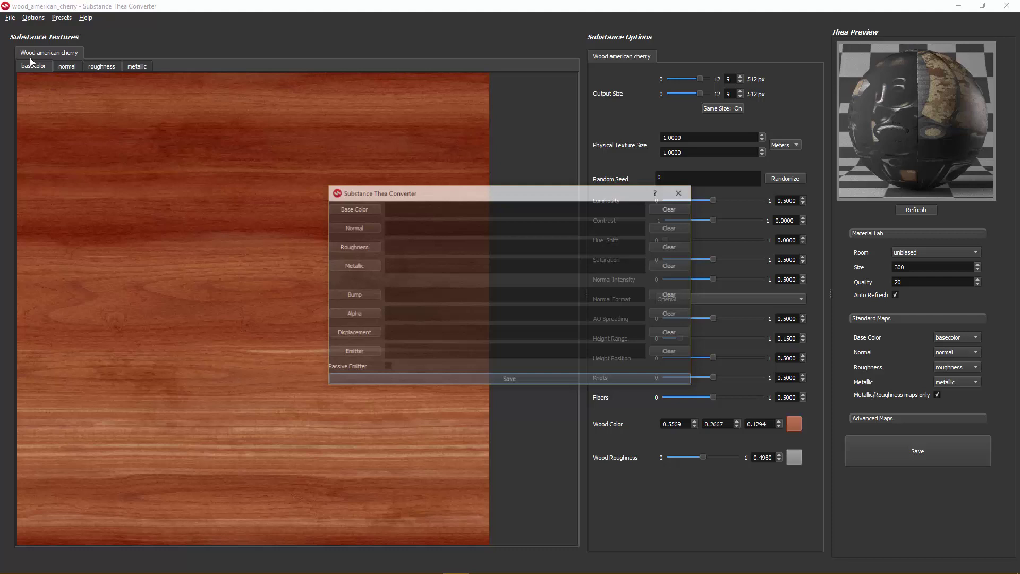
left_click_drag(445, 197, 352, 200)
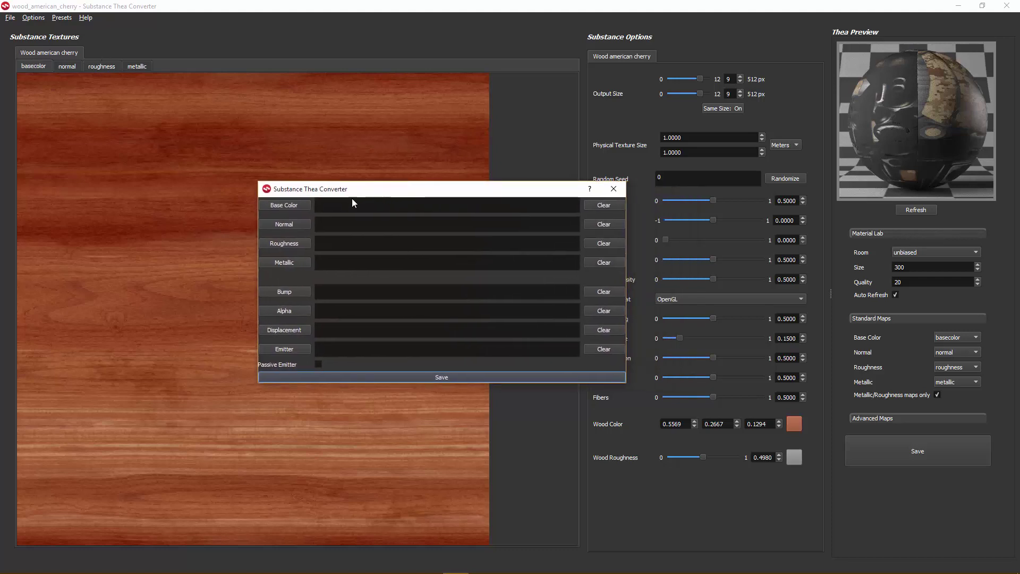
Assign Body_basecolor.png, Body_normal.png and Body_roughness.png as the base color, normal and roughness maps.
left_click(285, 207)
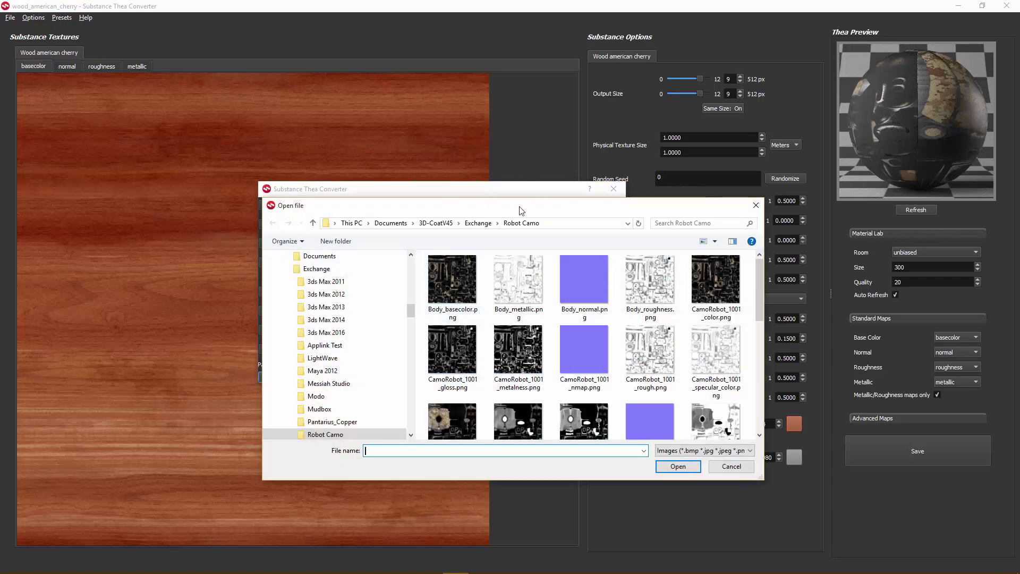
left_click_drag(520, 211, 418, 149)
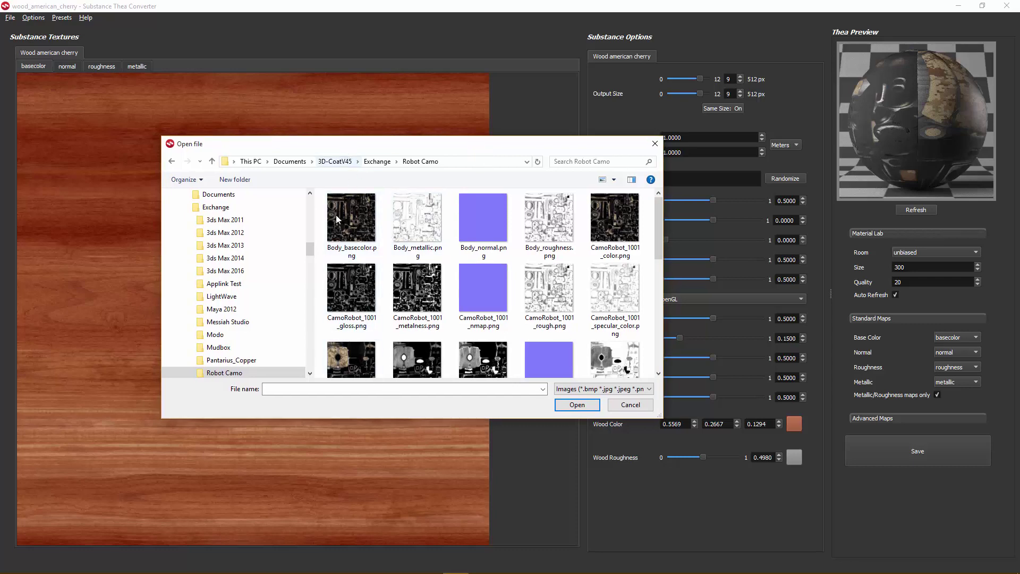
double_click(350, 231)
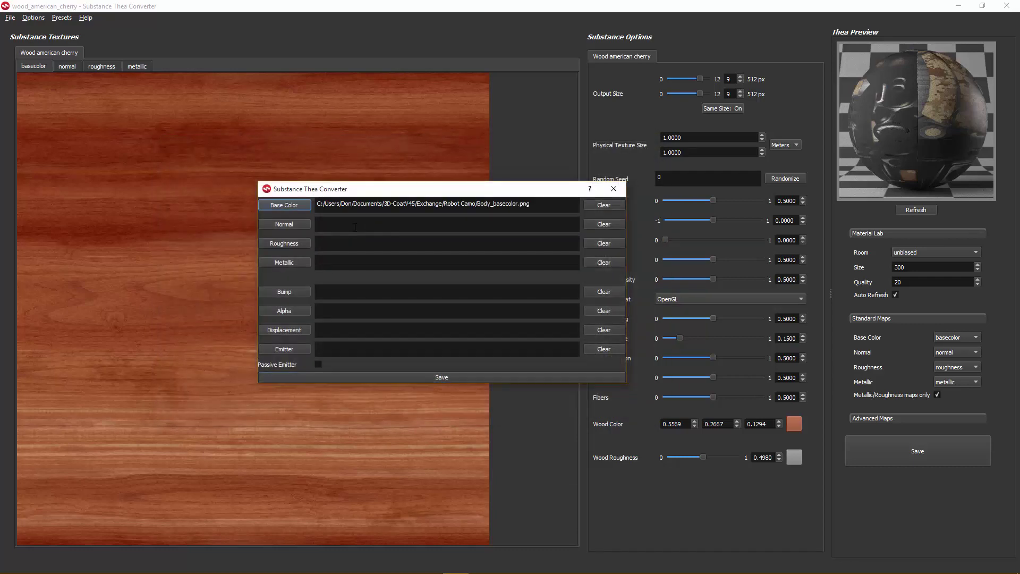
left_click(284, 224)
double_click(478, 236)
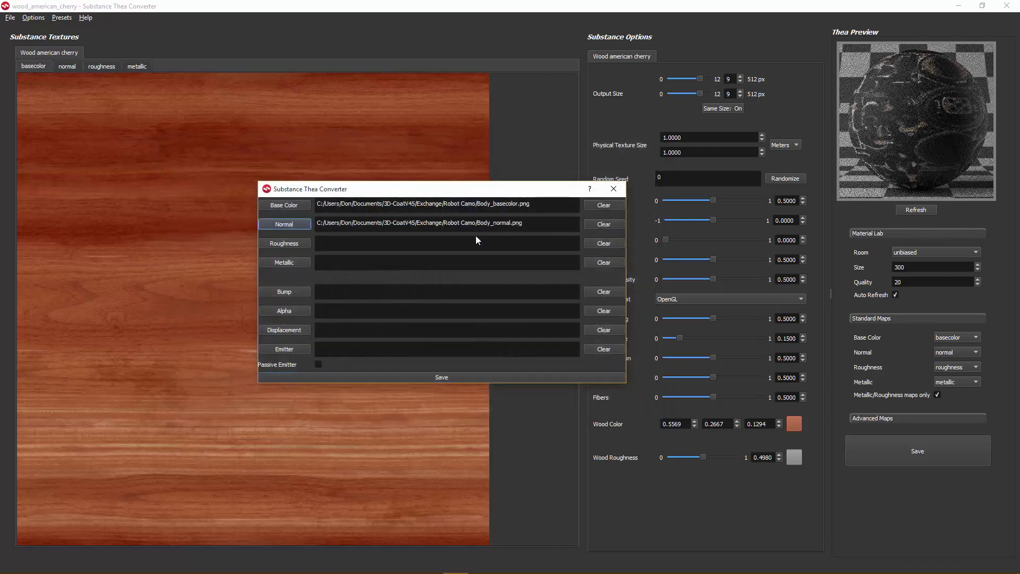
left_click(284, 244)
double_click(550, 228)
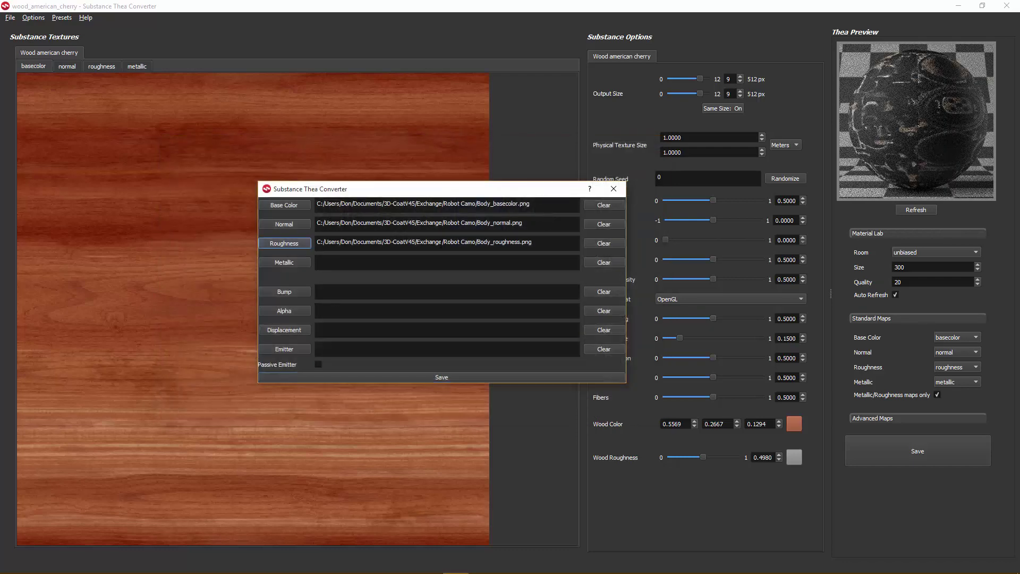
Assign CamoRobot_Body_metalness.png from the Robot Camo folder as the metallic map.
left_click(284, 262)
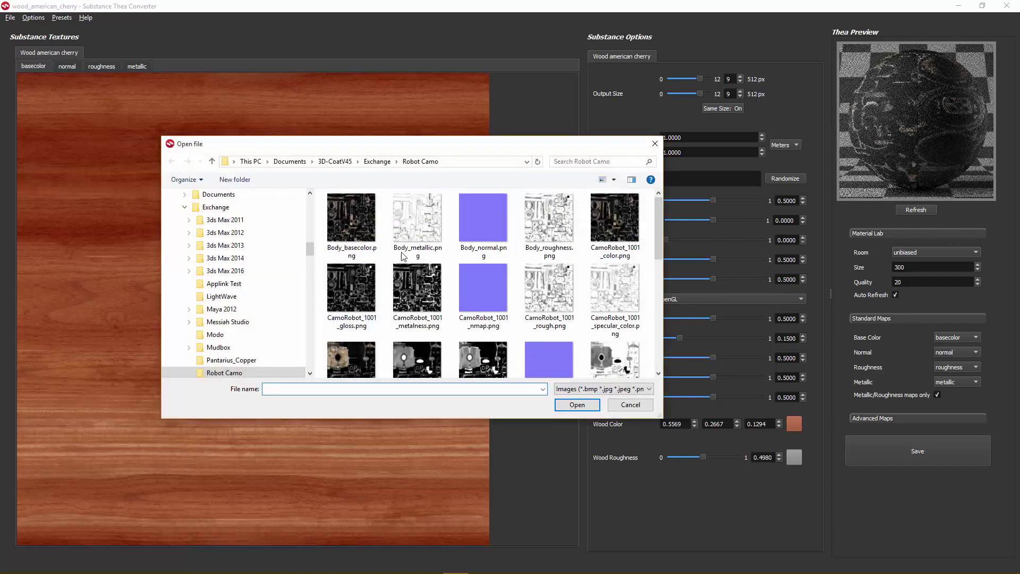
left_click(424, 236)
left_click_drag(661, 257, 665, 227)
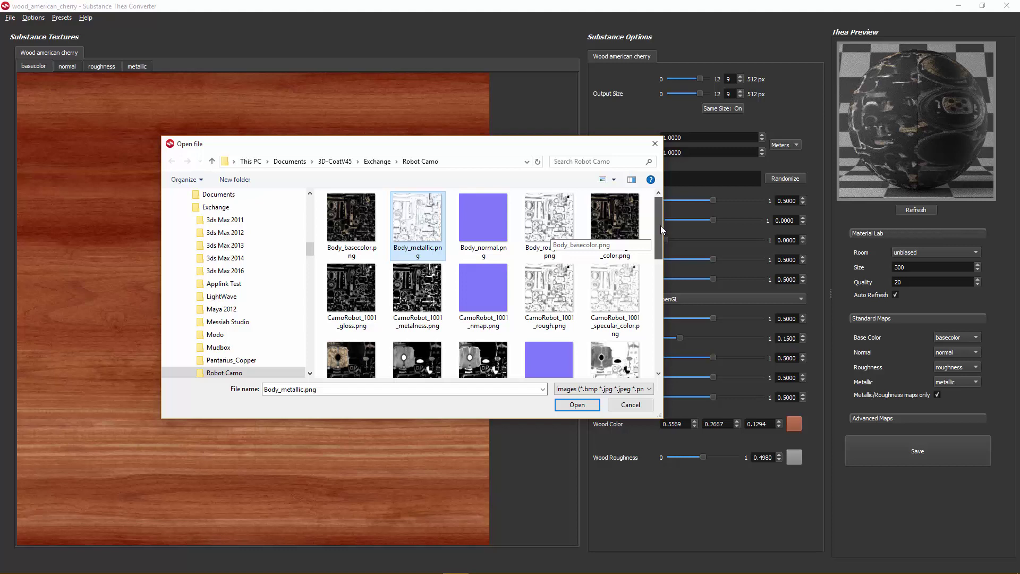
left_click_drag(660, 225, 682, 294)
left_click(552, 272)
double_click(552, 272)
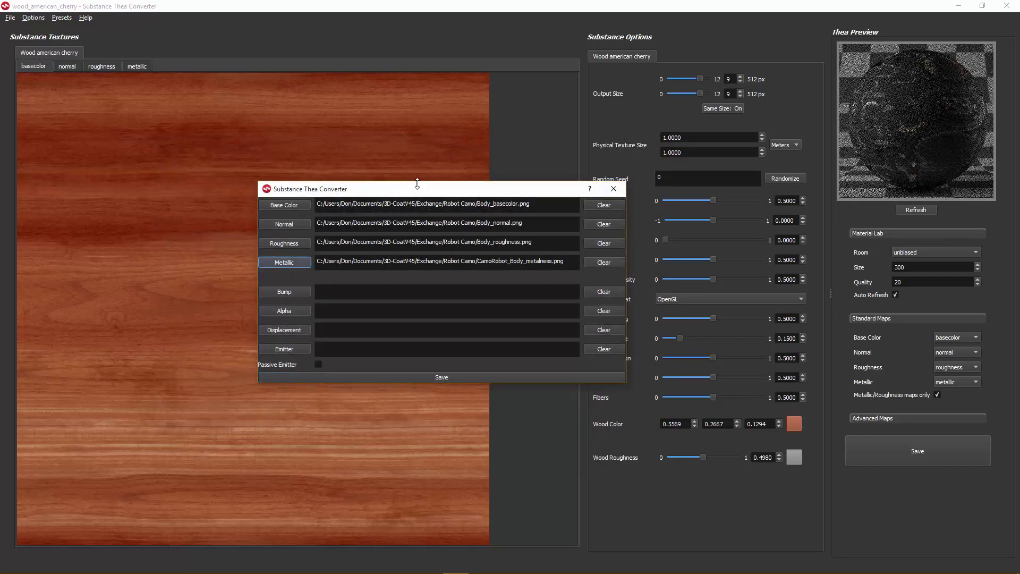
Replace the roughness map with CamoRobot_Body_rough.png and the normal map with CamoRobot_Body_nmap.png.
left_click(285, 243)
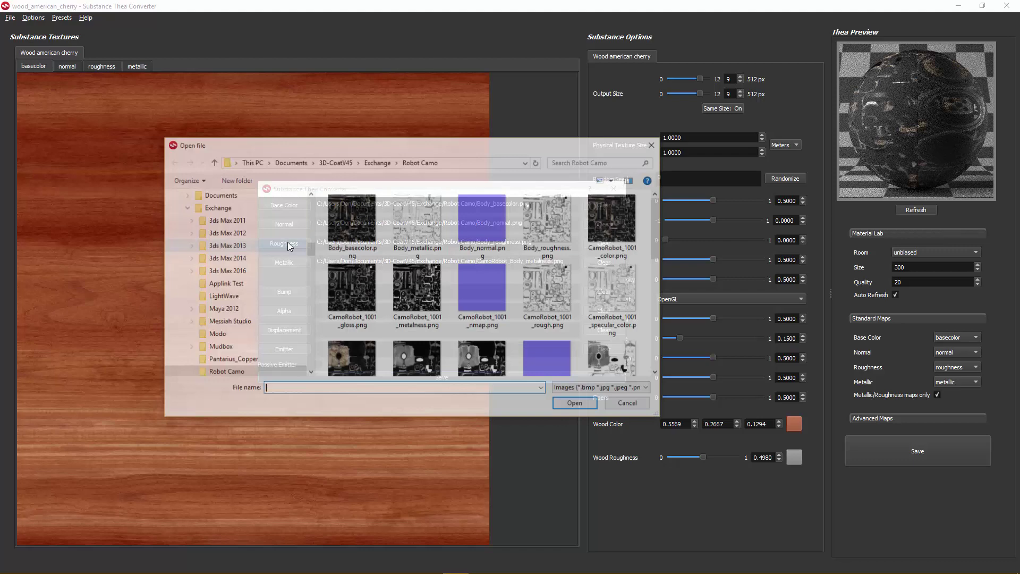
left_click_drag(654, 233, 672, 304)
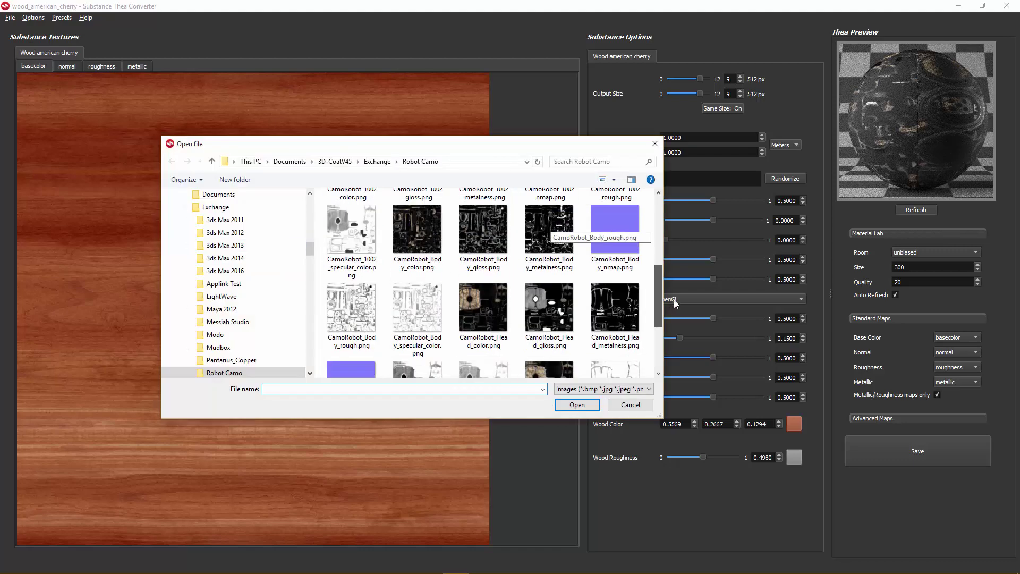
double_click(352, 307)
left_click(284, 223)
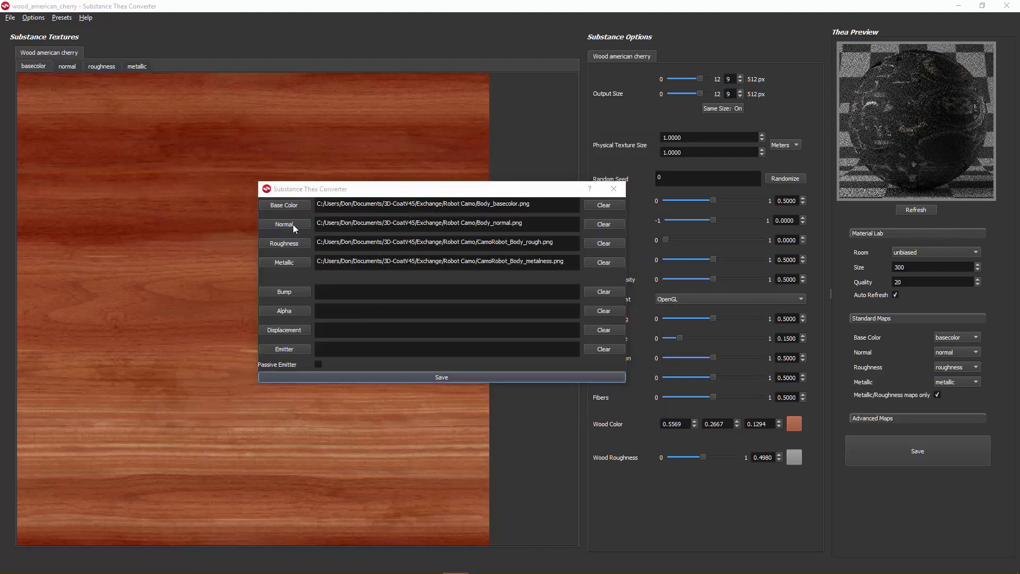
left_click_drag(659, 242, 673, 299)
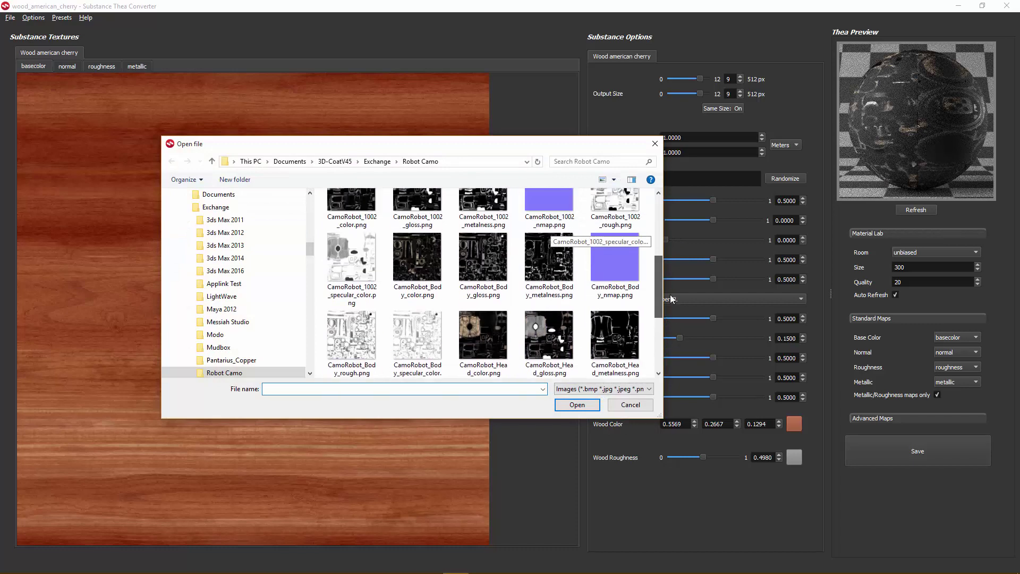
left_click(618, 263)
double_click(618, 264)
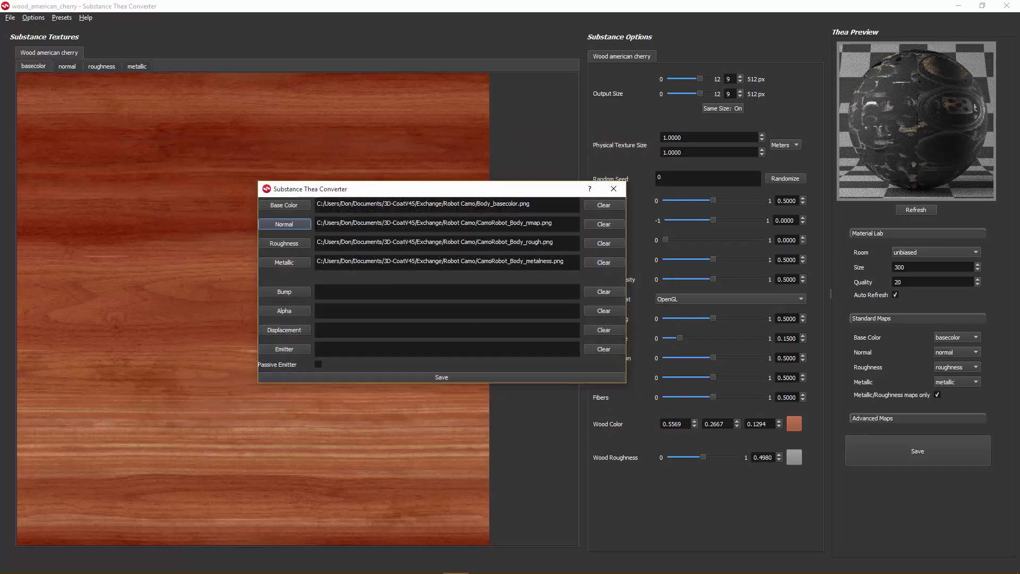
Replace the base color map with CamoRobot_Body_color.png.
left_click(290, 206)
left_click_drag(659, 242, 670, 305)
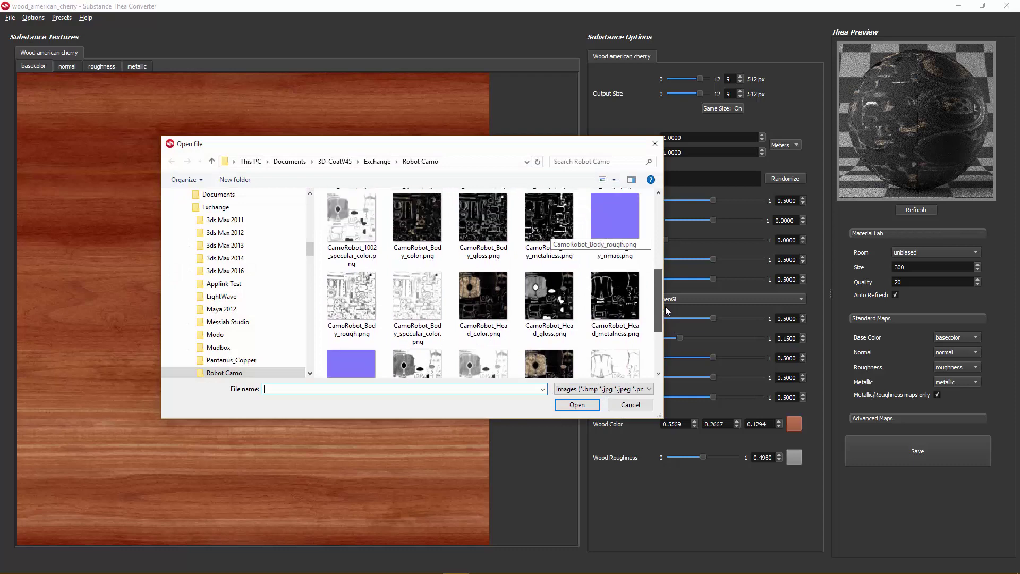
double_click(413, 252)
Save the body material as Body.mat.thea in the Robot Camo folder, overwriting the existing file.
left_click(426, 376)
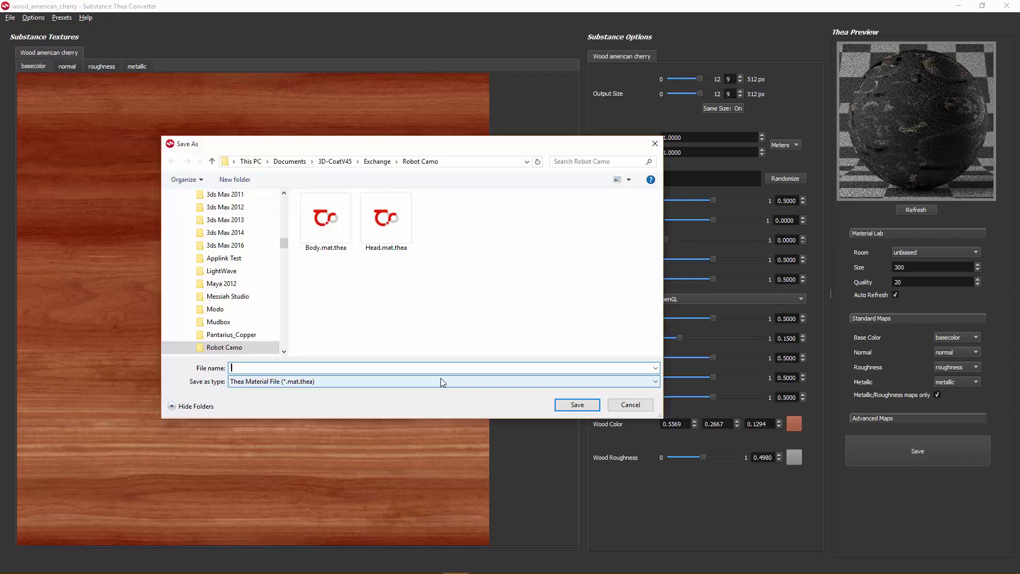
double_click(331, 225)
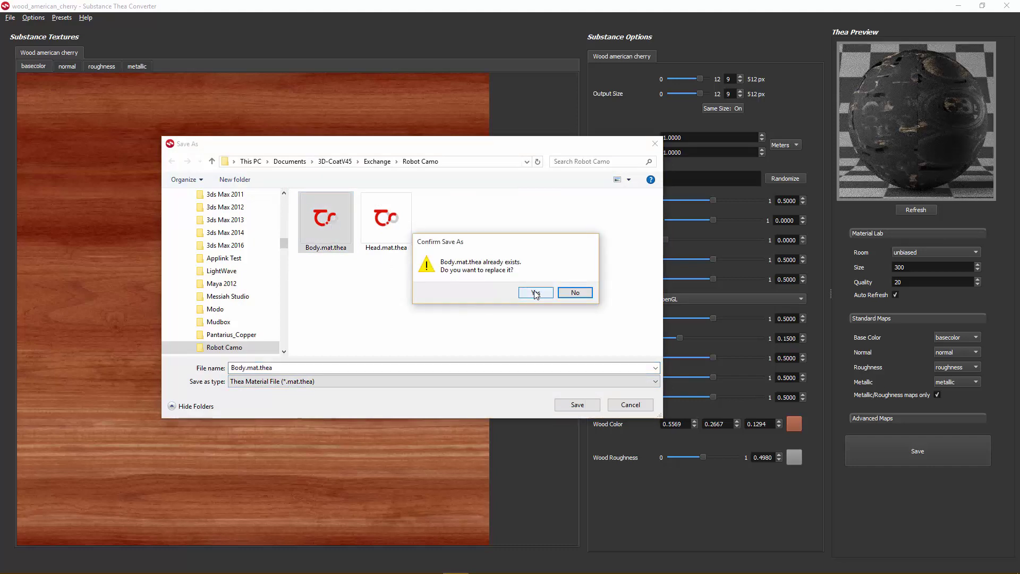
left_click(536, 292)
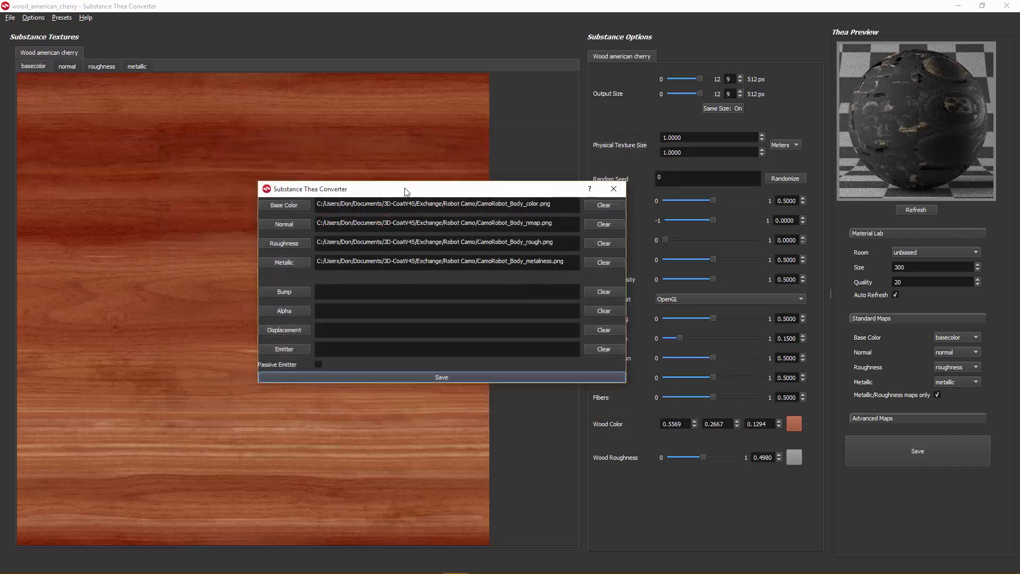
Set CamoRobot_Head_color.png as the base color map for the head material.
left_click_drag(444, 193, 433, 191)
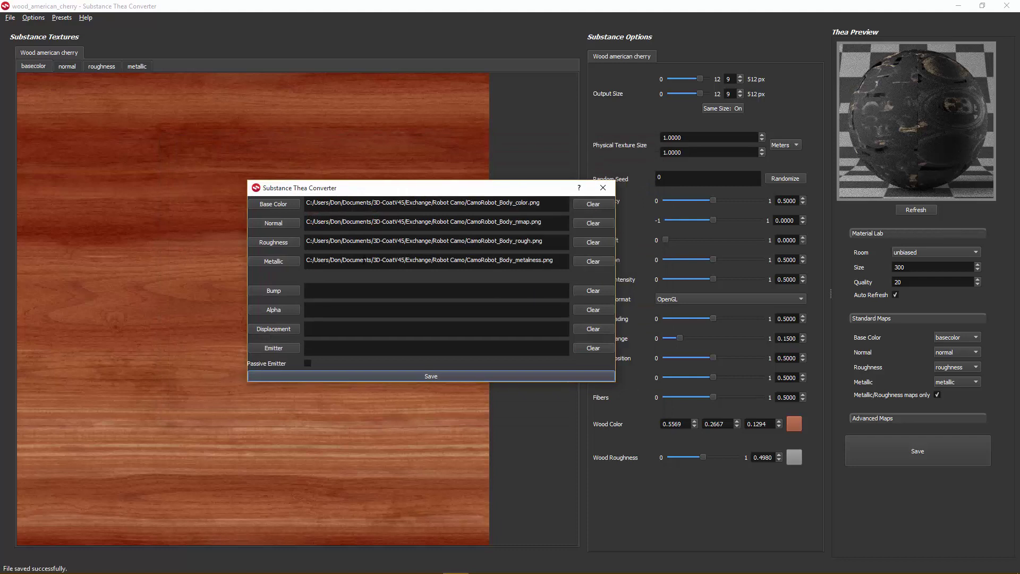
left_click(274, 207)
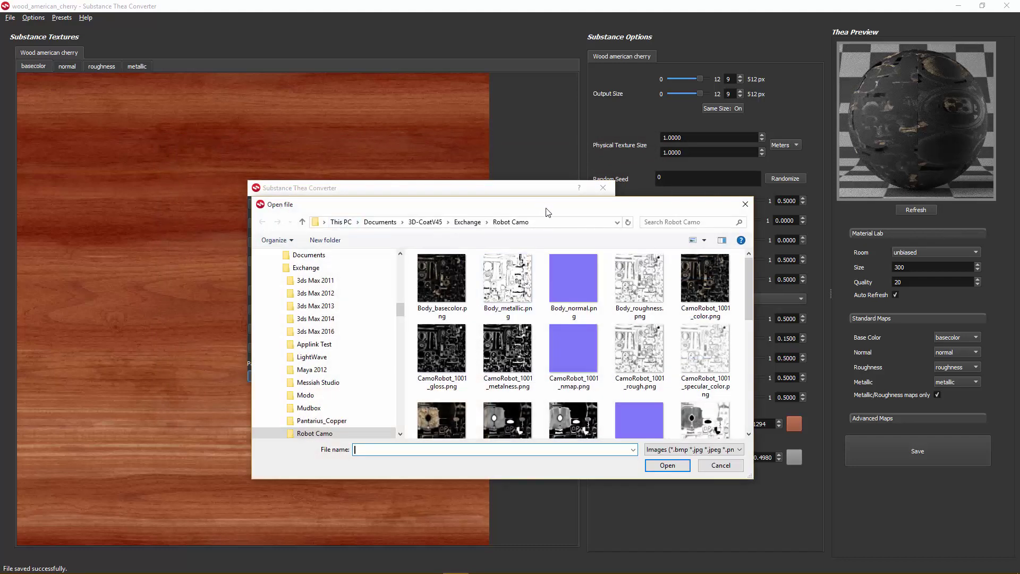
left_click_drag(547, 211, 523, 202)
left_click_drag(720, 275, 741, 367)
double_click(548, 278)
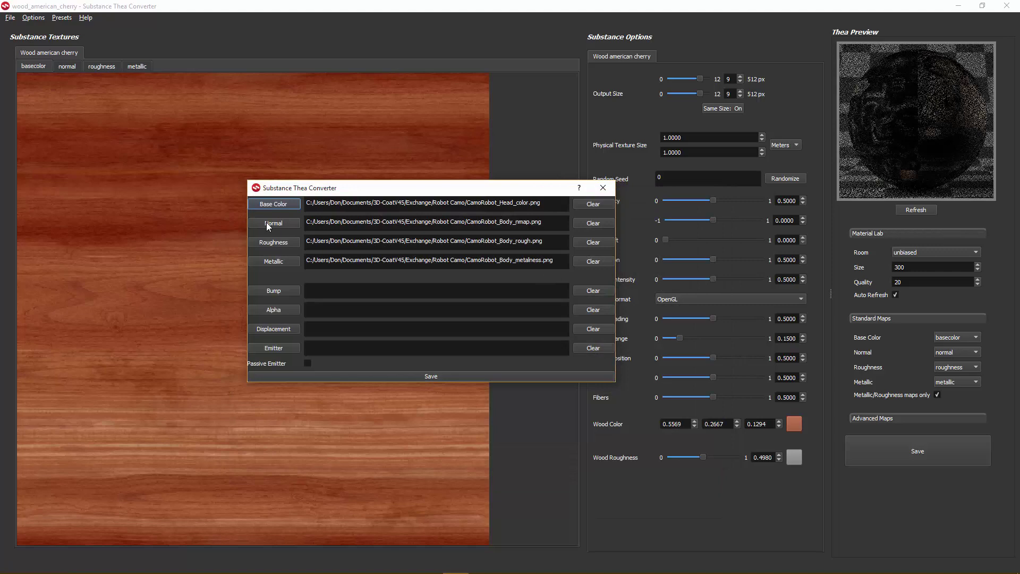
Set CamoRobot_Head_nmap.png as the normal map and CamoRobot_Head_rough.png as the roughness map.
left_click(273, 223)
left_click_drag(719, 268, 728, 360)
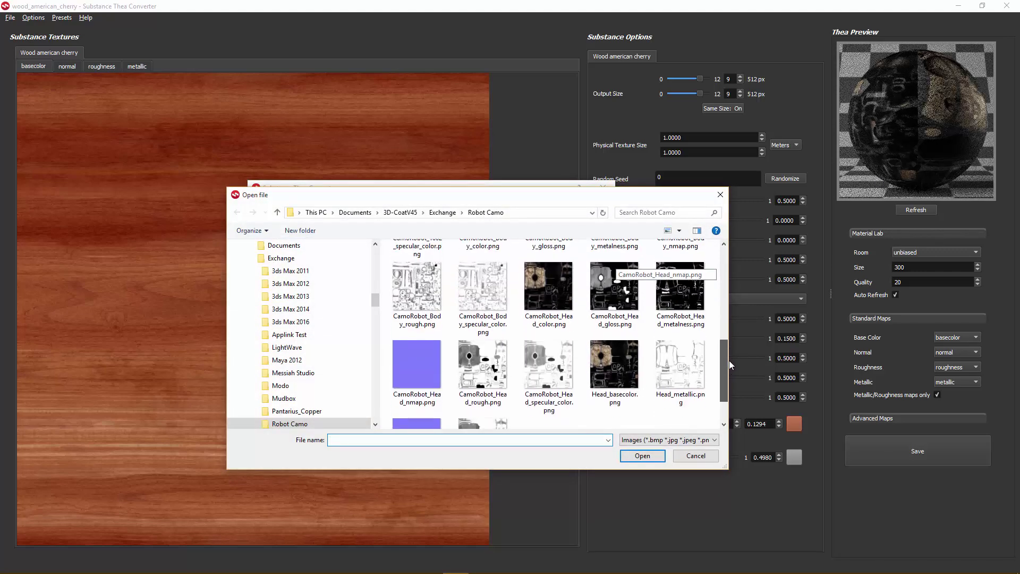
double_click(417, 367)
left_click(286, 249)
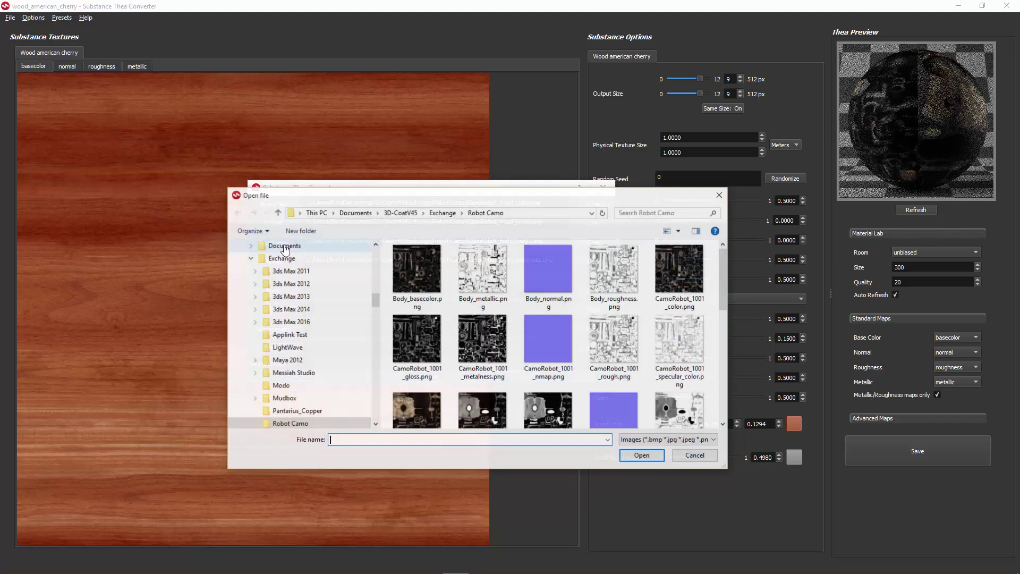
left_click_drag(722, 270, 731, 377)
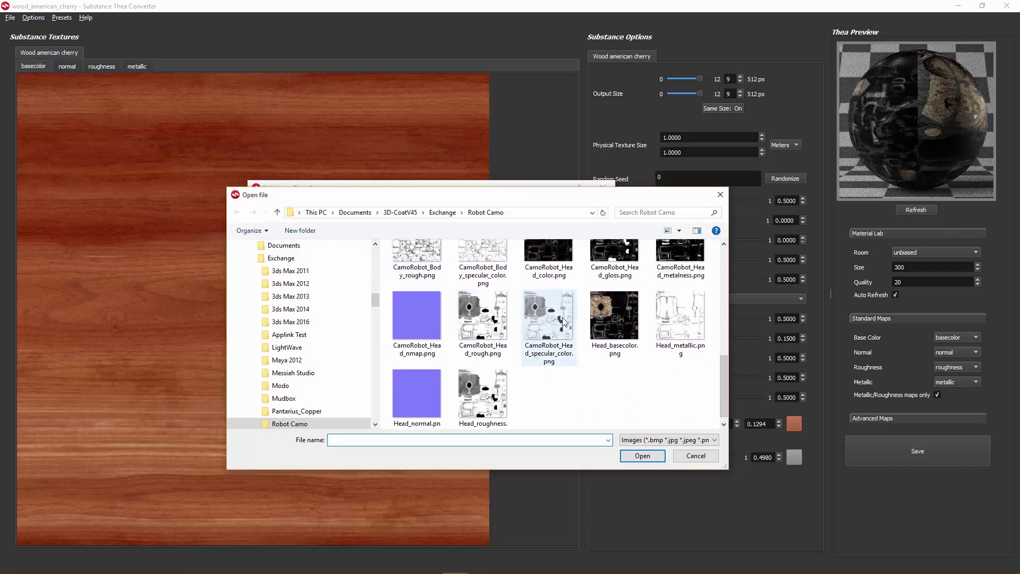
left_click(488, 319)
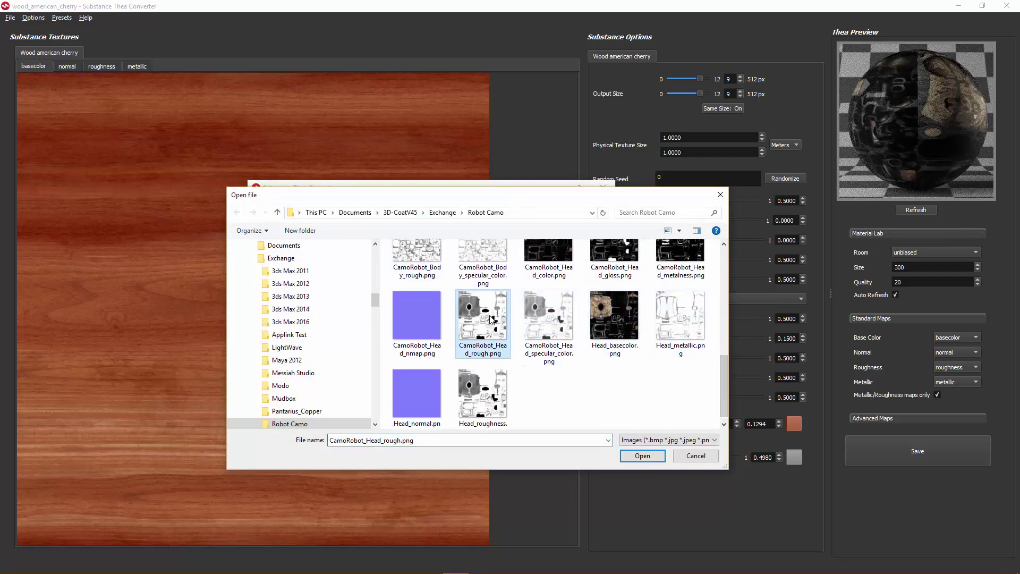
double_click(490, 318)
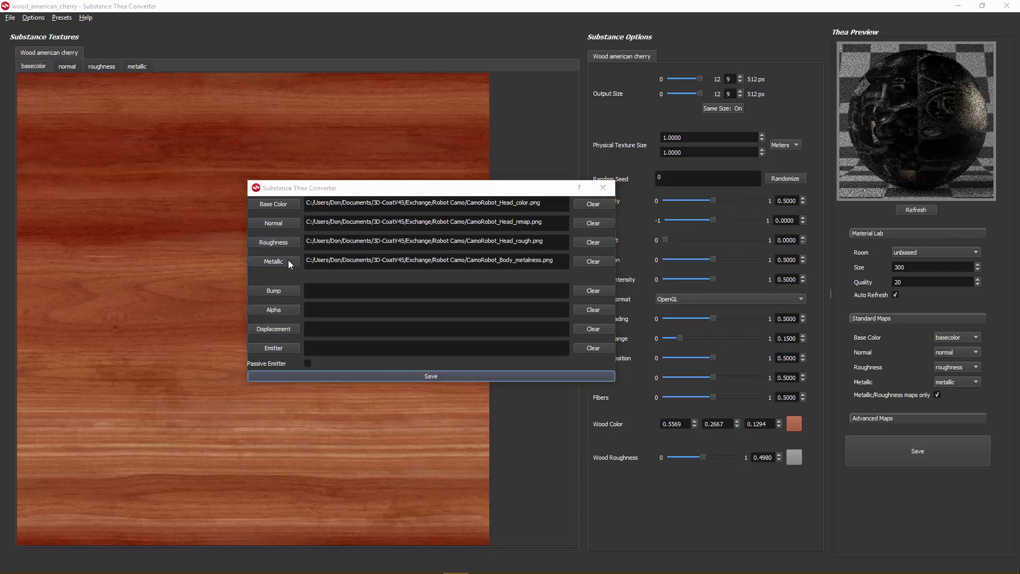
Set CamoRobot_Head_metalness.png as the metallic map for the head material.
left_click(290, 264)
left_click_drag(722, 276, 731, 352)
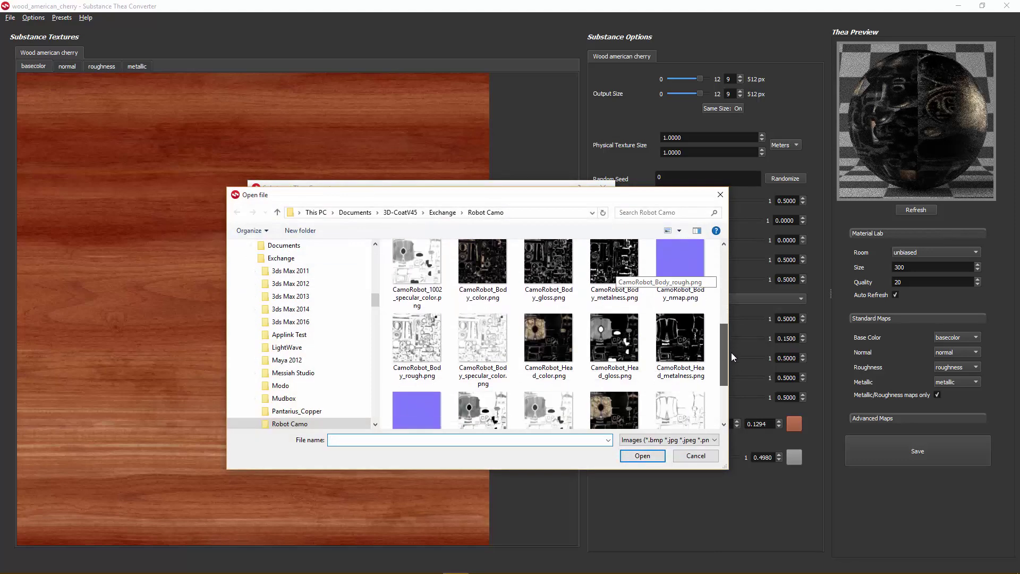
double_click(686, 320)
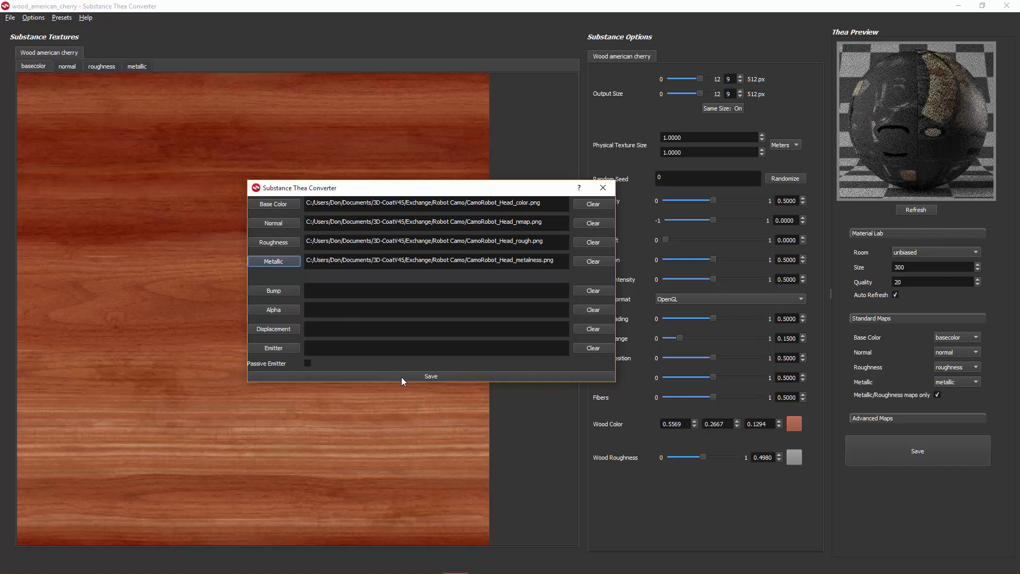
Save the head material as Head.mat.thea in the Robot Camo folder, overwriting the existing file, and close the map dialog.
left_click(431, 375)
double_click(457, 274)
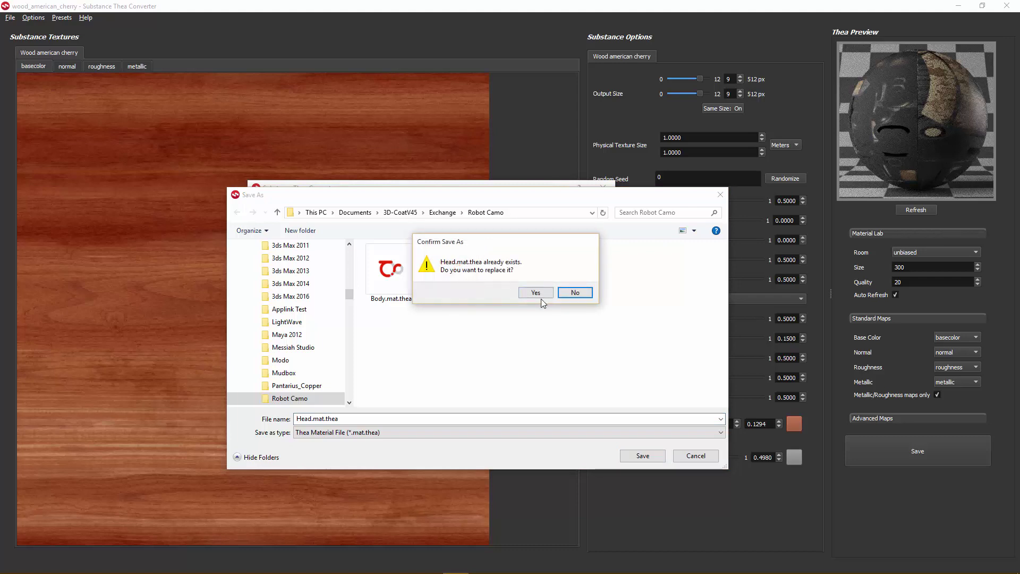
left_click_drag(469, 241, 584, 268)
left_click(650, 318)
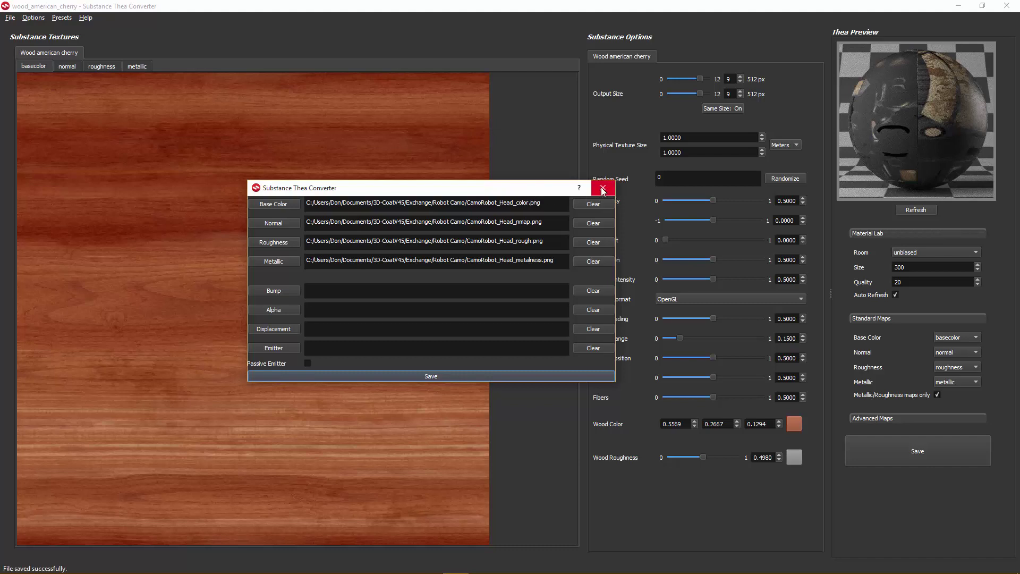
left_click(603, 188)
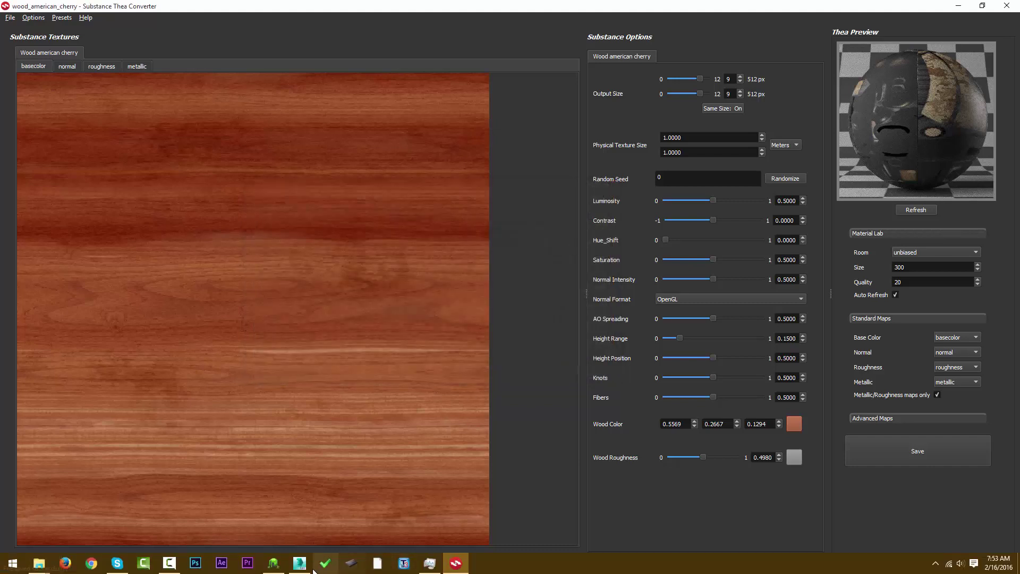
Switch to 3ds Max and open the Slate Material Editor.
left_click(301, 564)
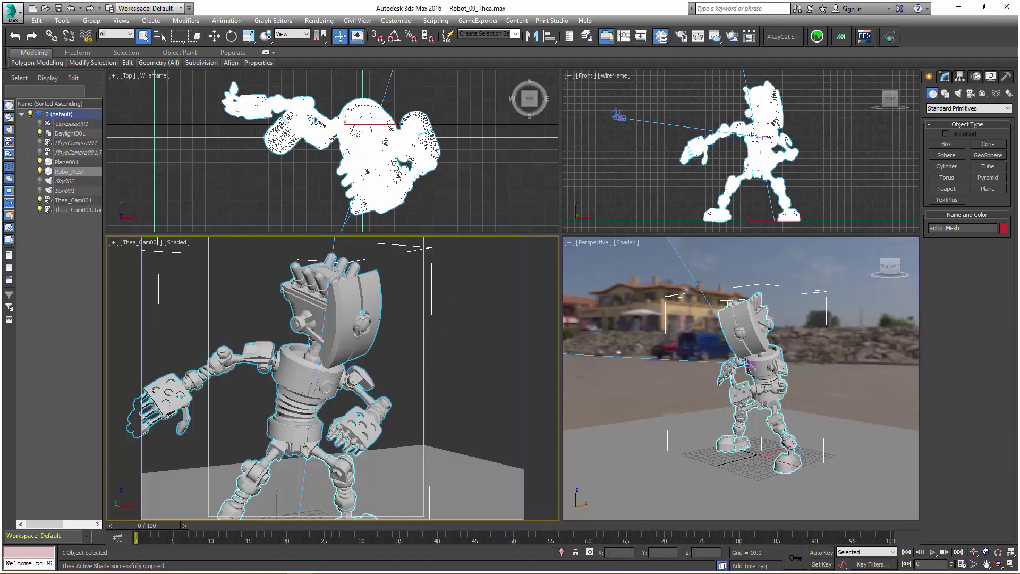
left_click_drag(1019, 47, 396, 57)
left_click(863, 51)
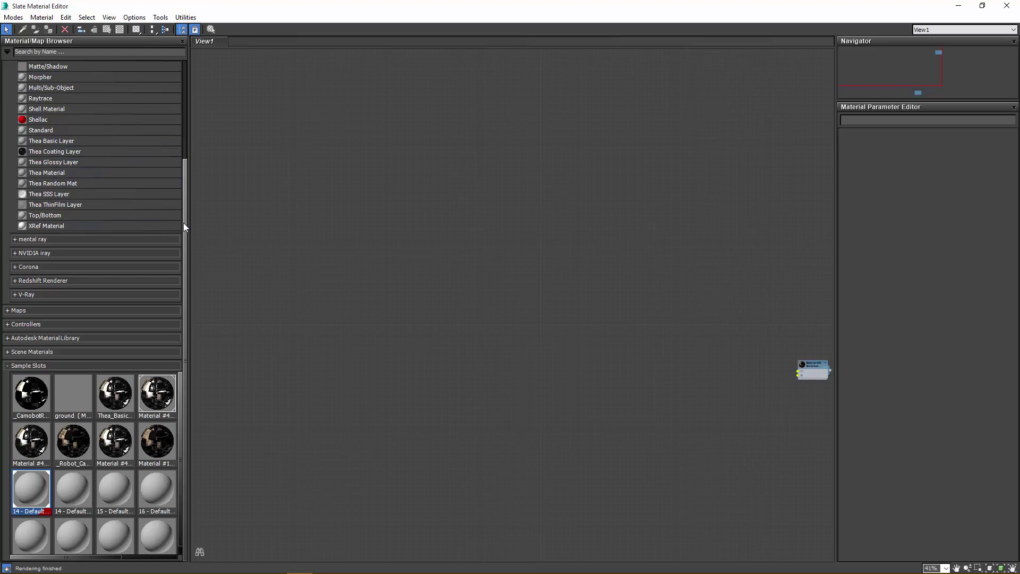
Add a Thea Material node to the empty area of the material graph.
left_click_drag(183, 223, 182, 139)
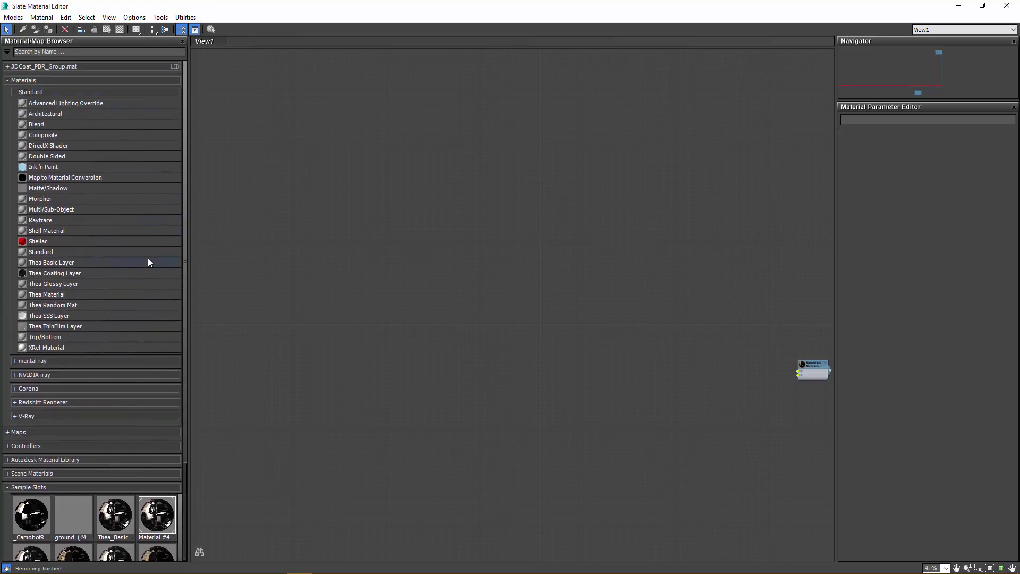
left_click_drag(47, 294, 311, 317)
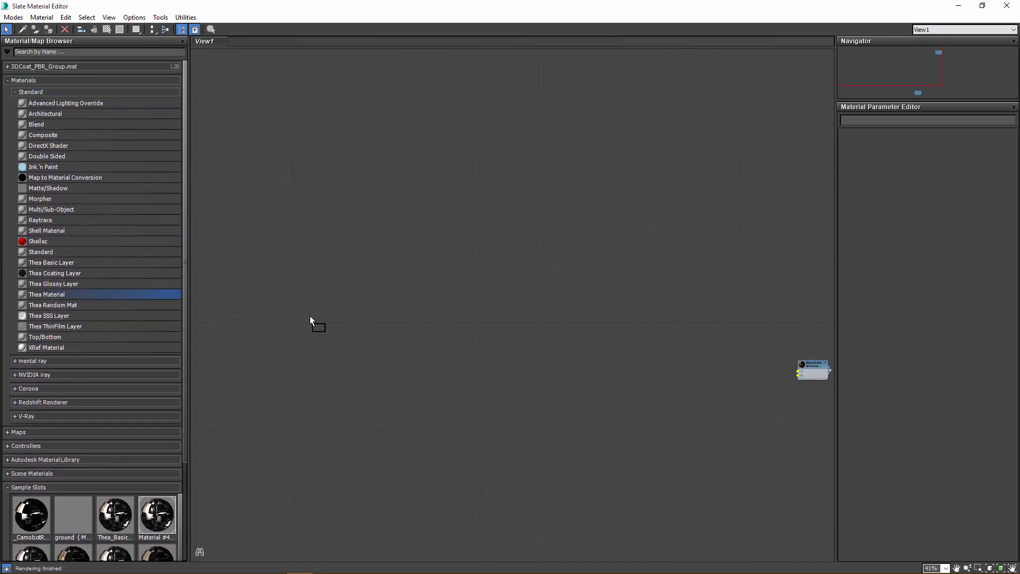
left_click_drag(485, 316, 496, 318)
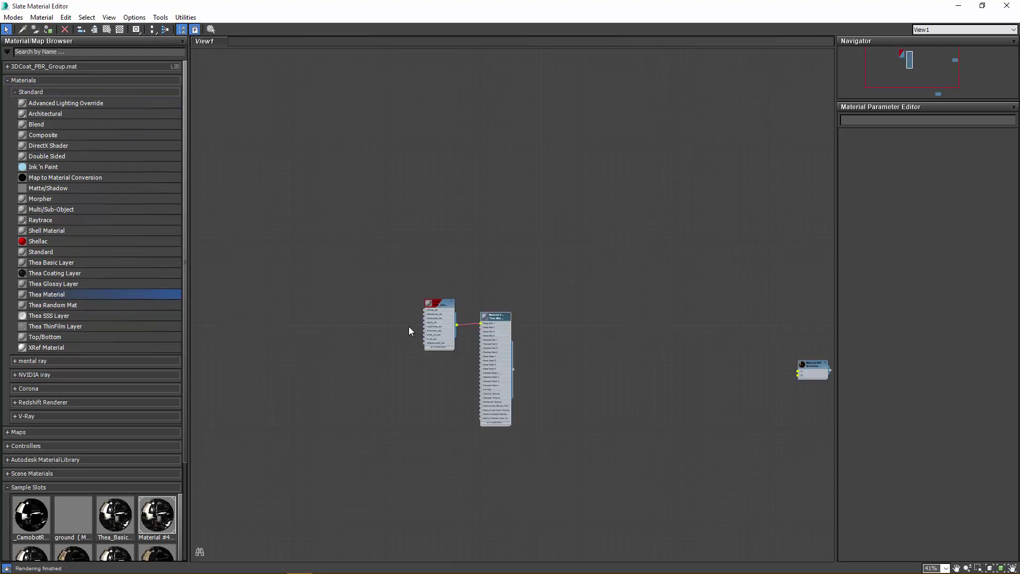
Open the new Thea Material in the Thea editor, load the CamoBot Body preset into it and accept.
scroll(317, 268, "up", 3)
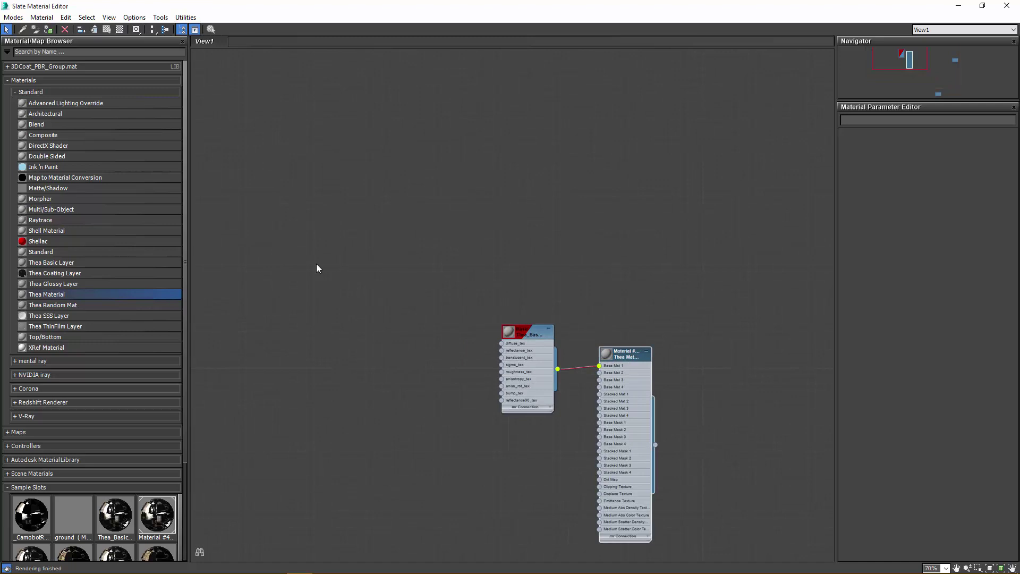
middle_click_drag(634, 291, 517, 230)
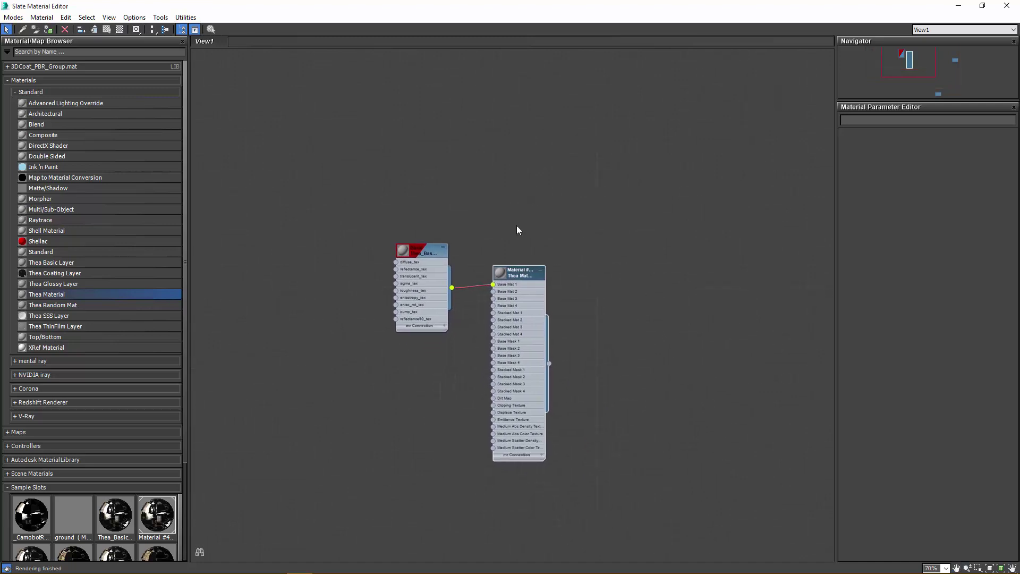
double_click(521, 276)
left_click_drag(523, 274, 530, 260)
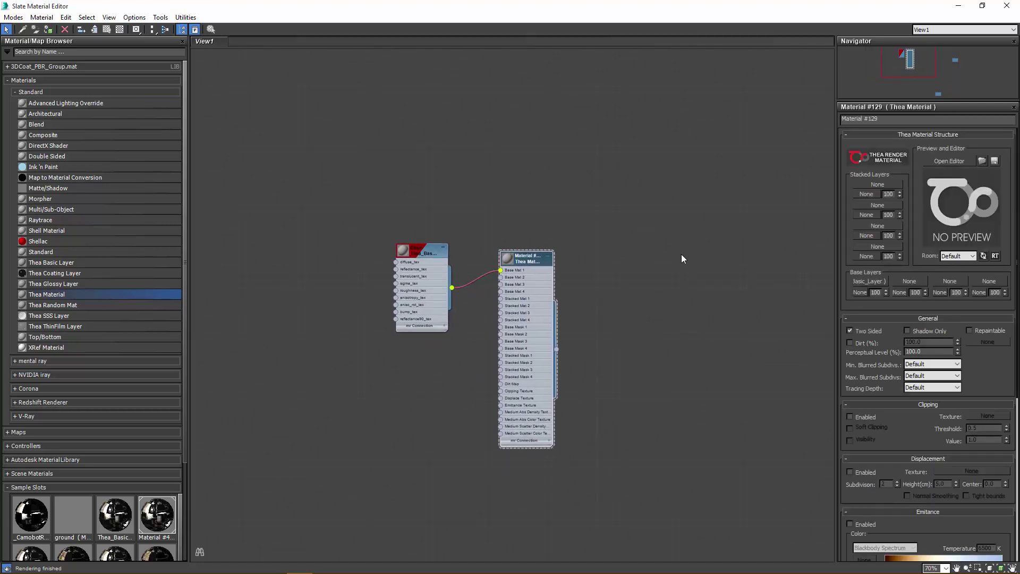
left_click(944, 161)
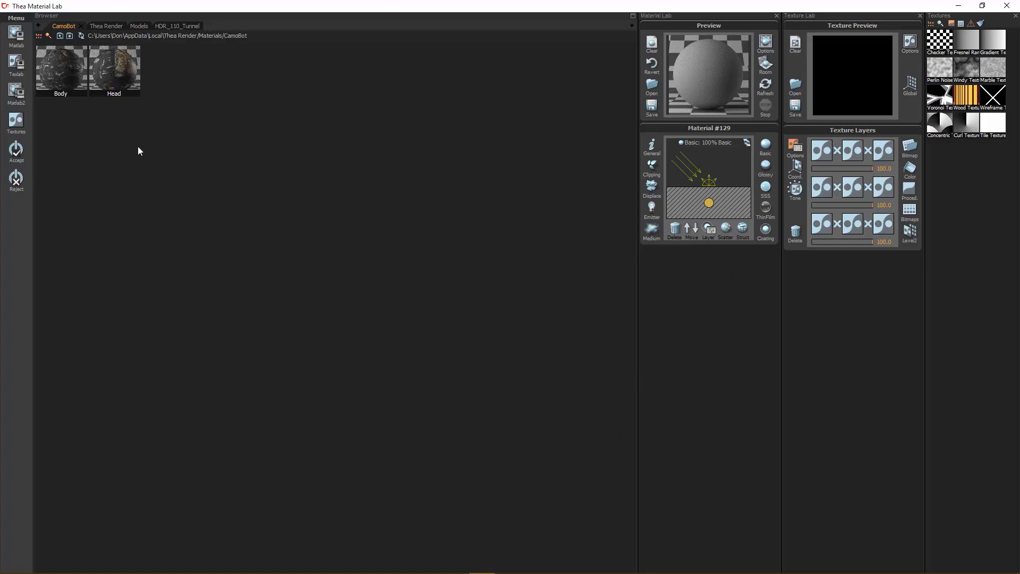
left_click(64, 79)
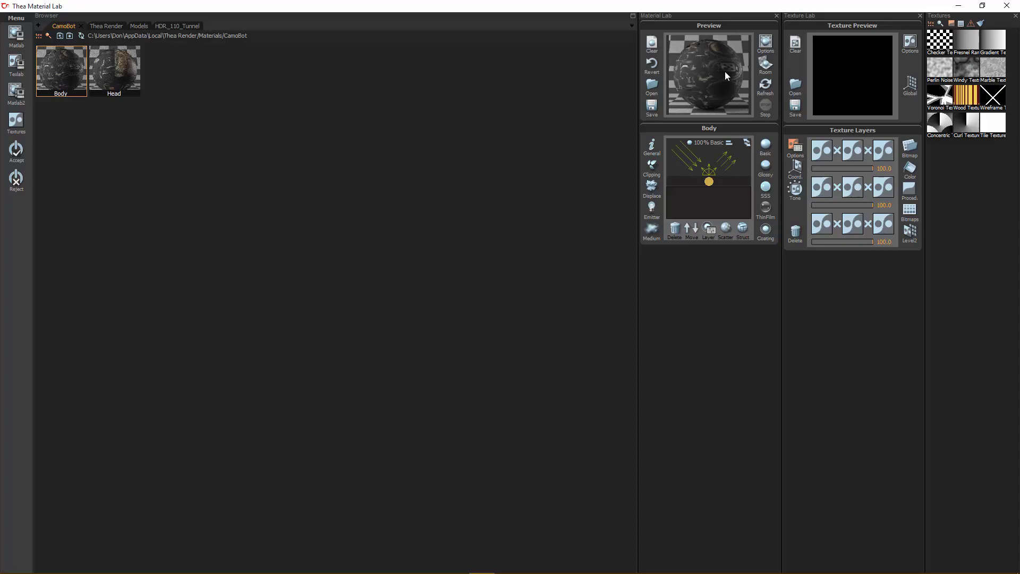
left_click(15, 154)
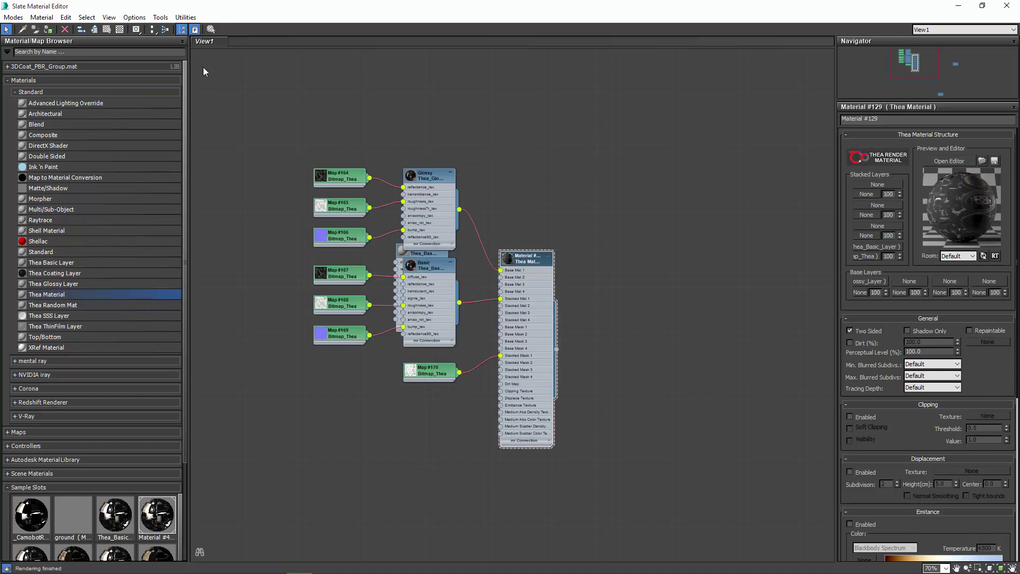
Move the body material network clear of the overlap and delete the leftover unconnected Basic layer node.
left_click_drag(537, 270, 618, 135)
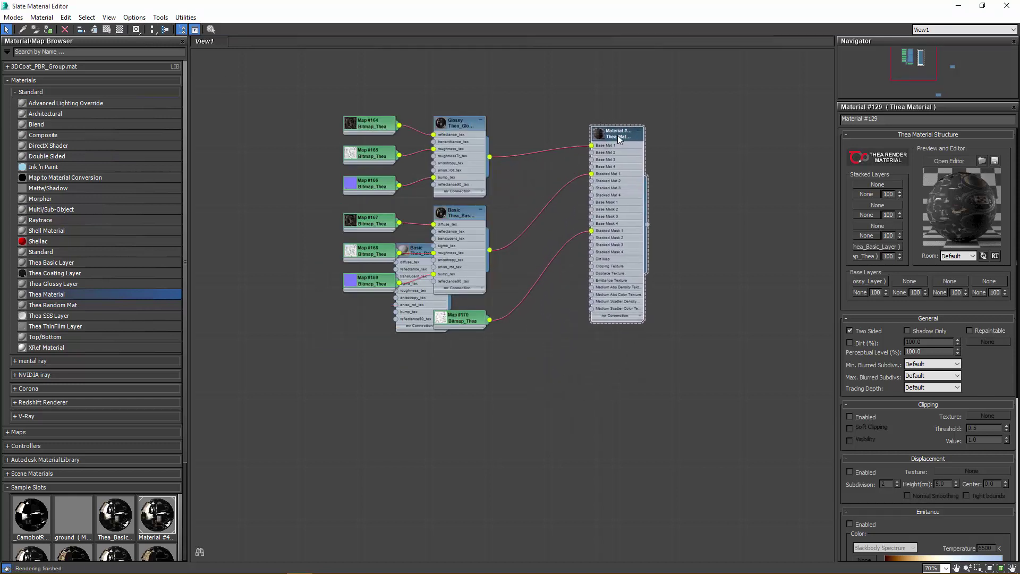
left_click_drag(418, 251, 270, 281)
key("Delete")
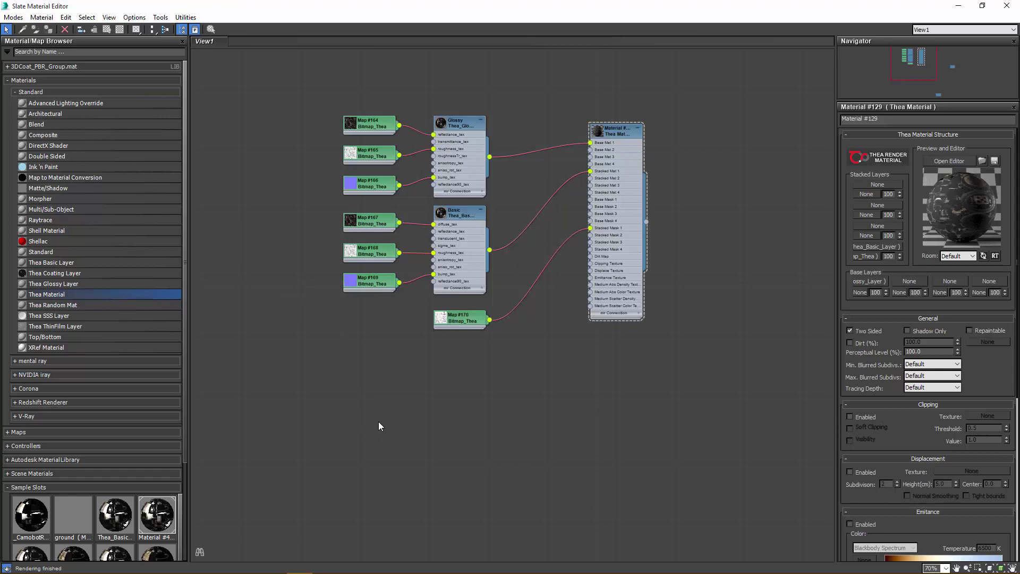
Add a second Thea Material below the body network and space it away from its Basic layer node.
middle_click_drag(404, 431, 374, 384)
left_click_drag(528, 413, 534, 420)
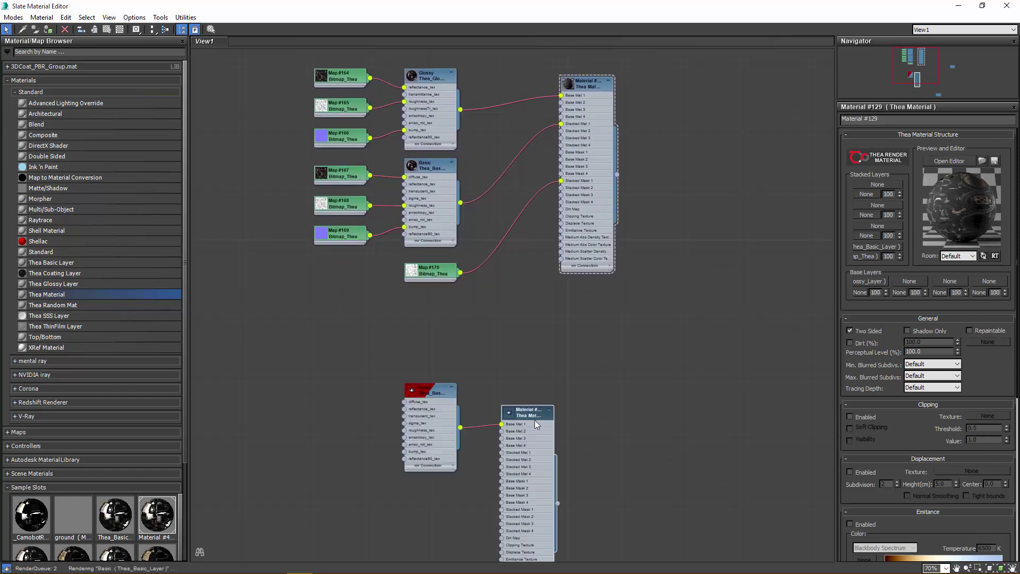
middle_click_drag(619, 366, 568, 288)
left_click_drag(481, 338, 540, 308)
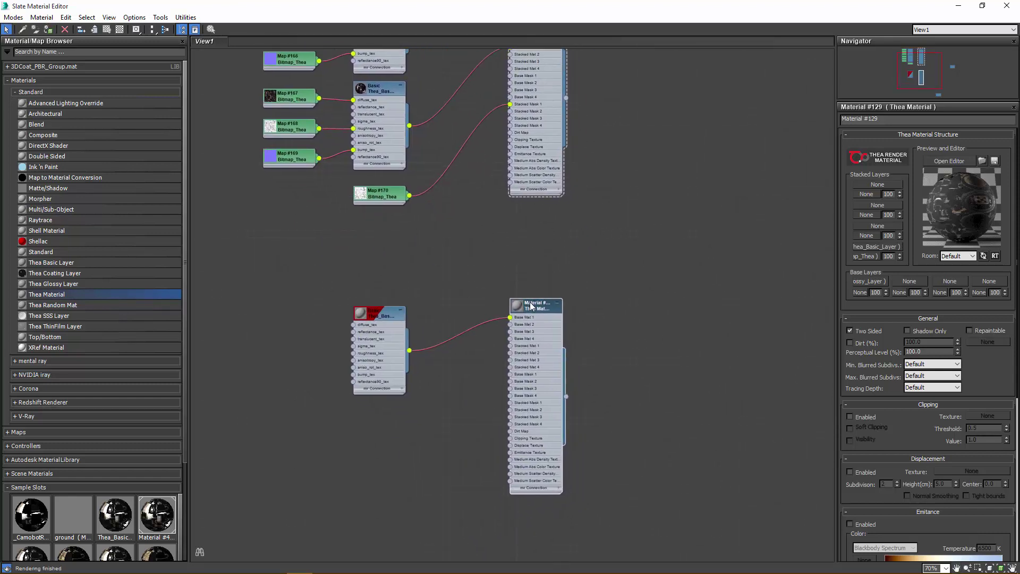
Open the second Thea Material in the Thea editor, load the CamoBot Head preset into it and accept.
left_click(948, 160)
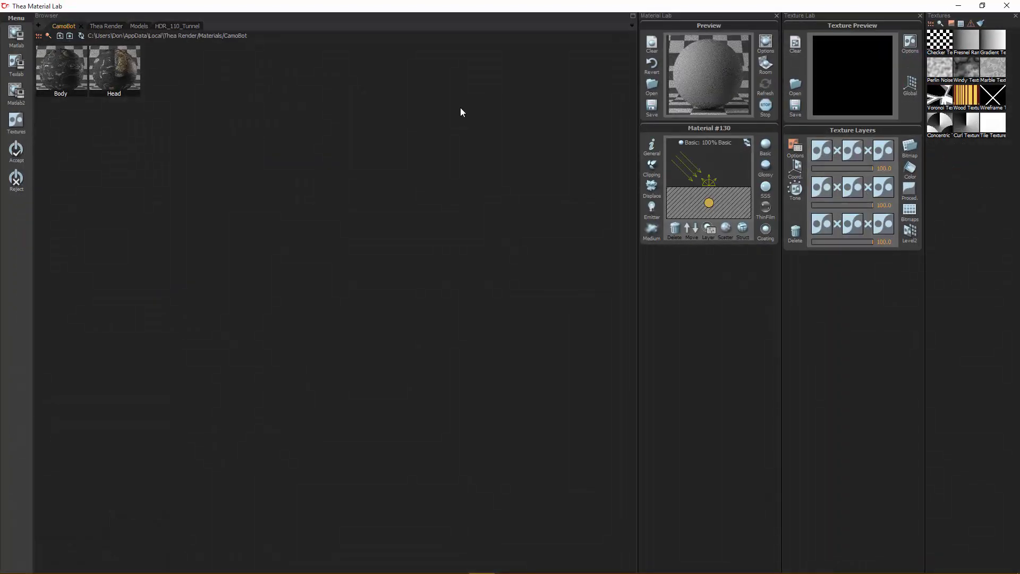
left_click(124, 79)
left_click(15, 152)
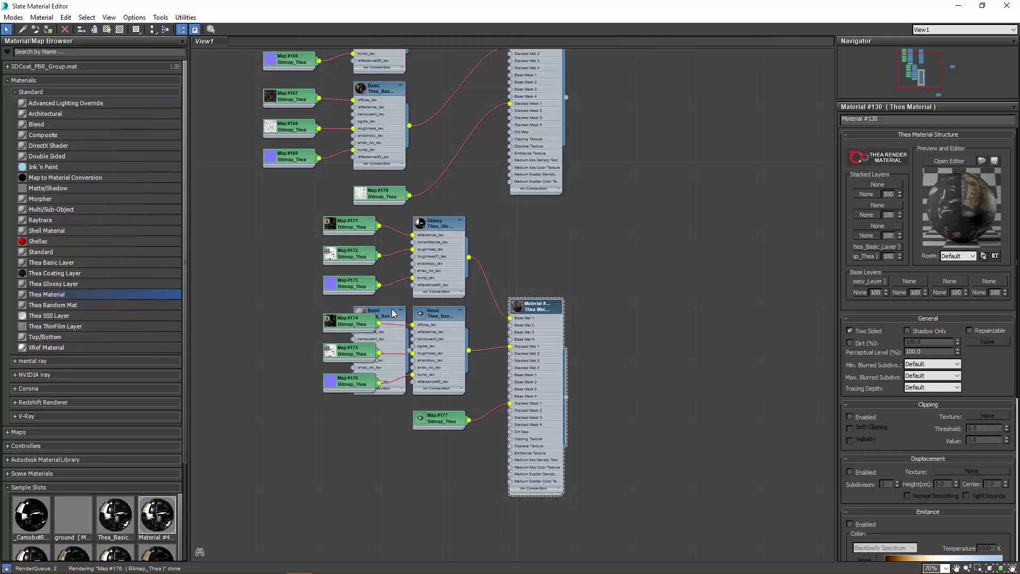
Delete the leftover Basic layer node from the head network, then reposition the head material and lay out its children.
left_click_drag(393, 313, 313, 438)
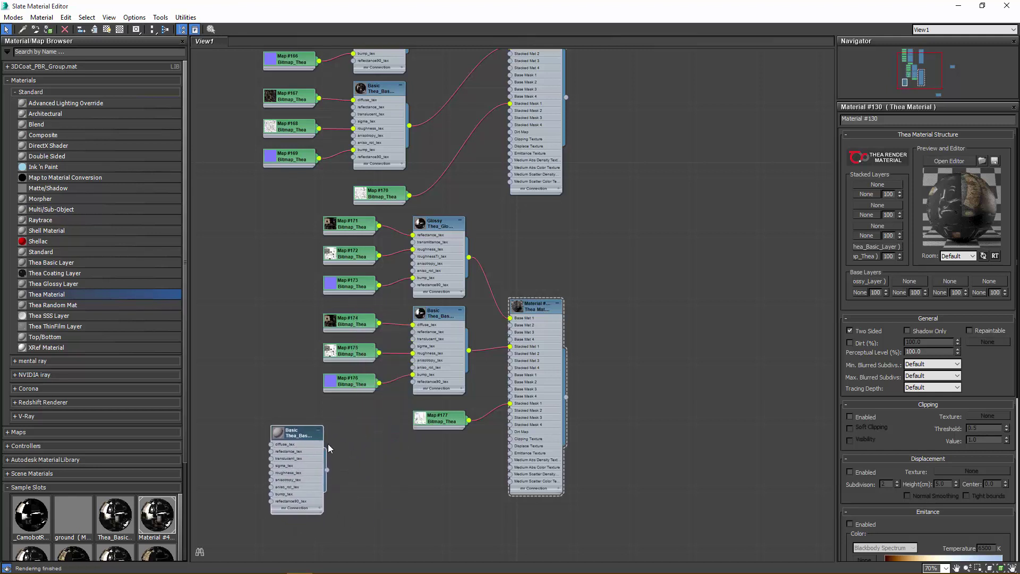
key("Delete")
left_click_drag(525, 302, 570, 370)
left_click(166, 30)
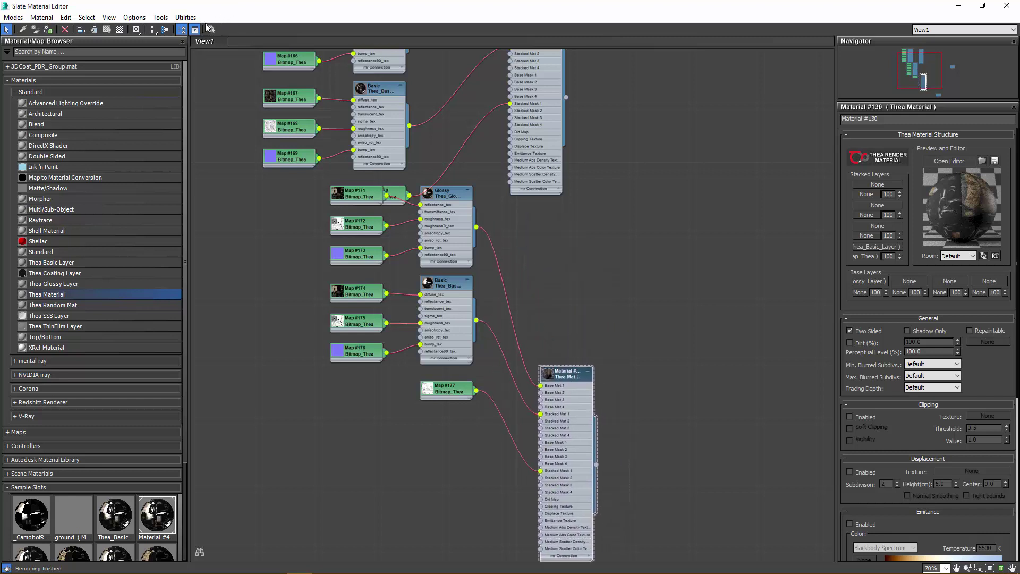
left_click(166, 30)
Add a Multi/Sub-Object material node in the empty space beside the two Thea material networks.
middle_click_drag(615, 221, 491, 257)
right_click(548, 321)
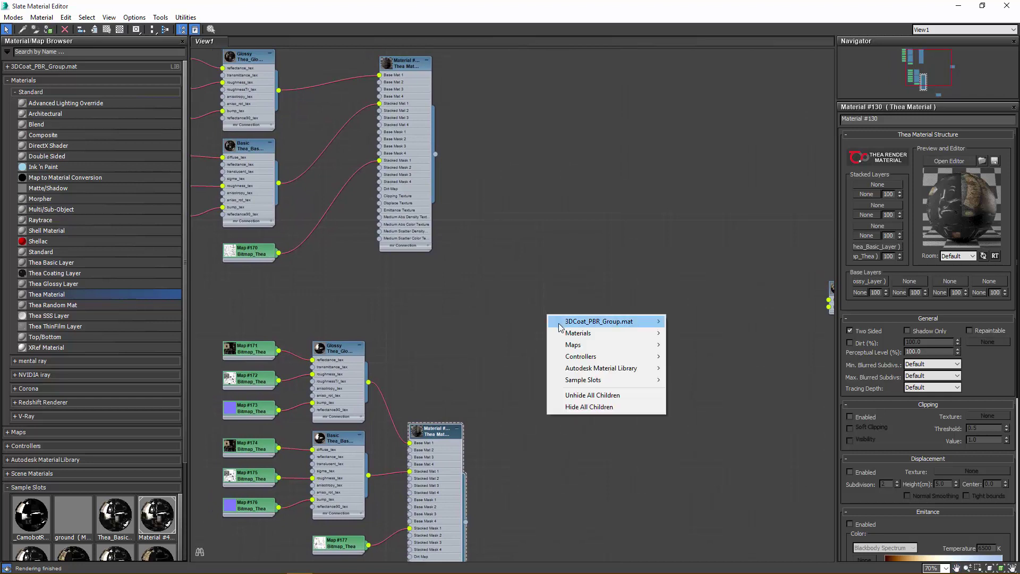
mouse_move(571, 333)
mouse_move(694, 335)
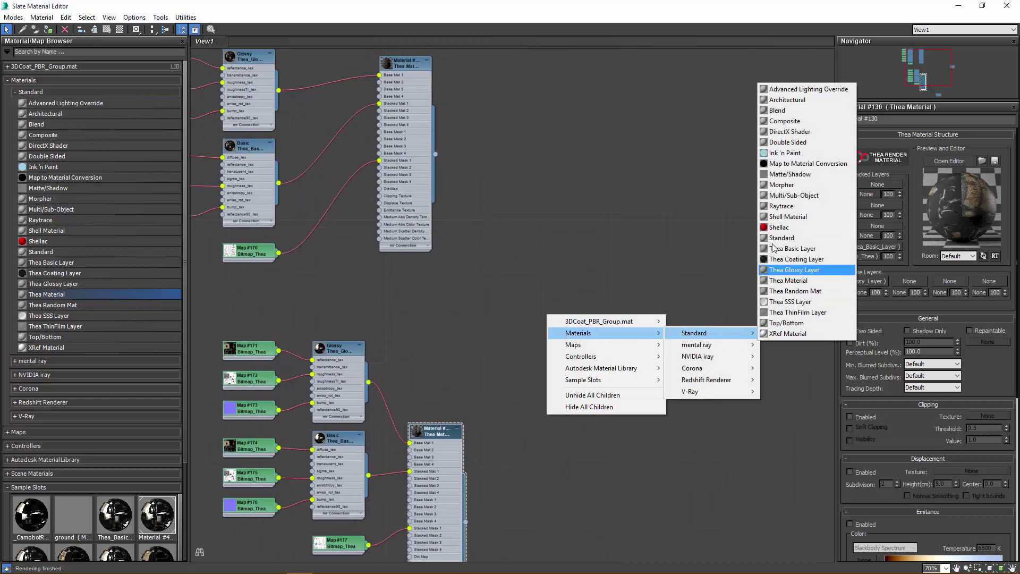
left_click(775, 196)
left_click_drag(546, 311, 537, 296)
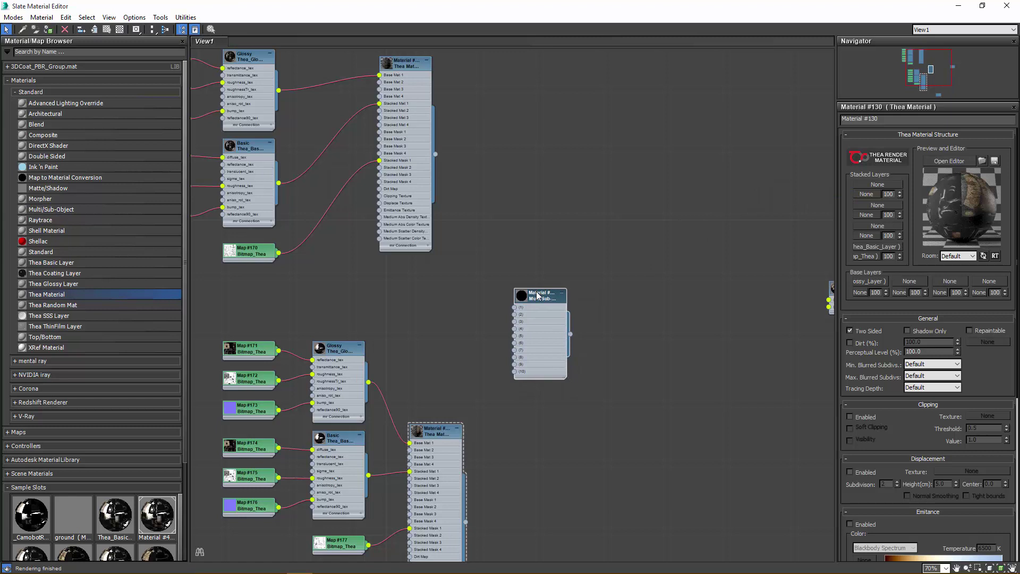
Set the number of materials in the Multi/Sub-Object to 2.
double_click(541, 296)
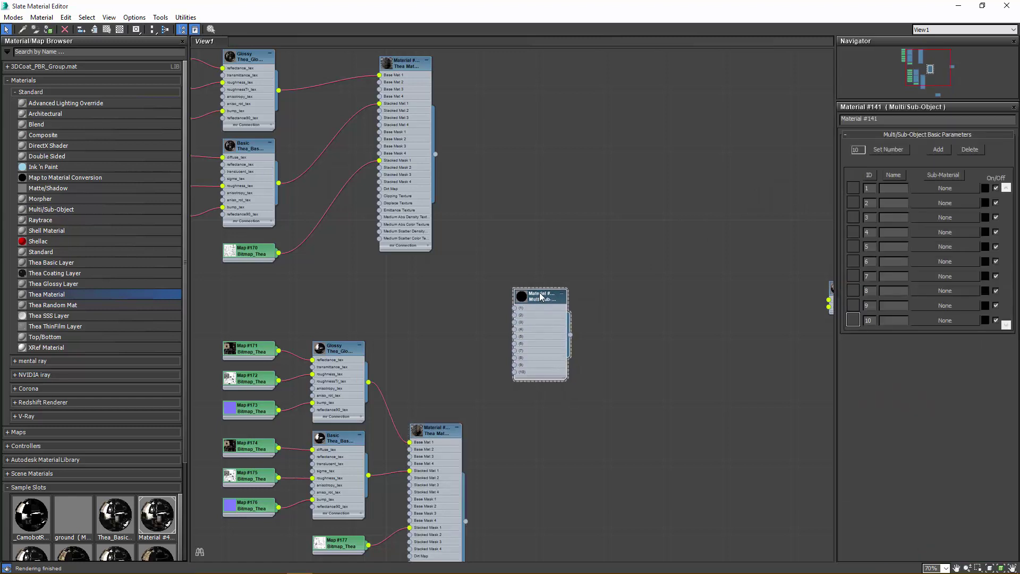
left_click(886, 150)
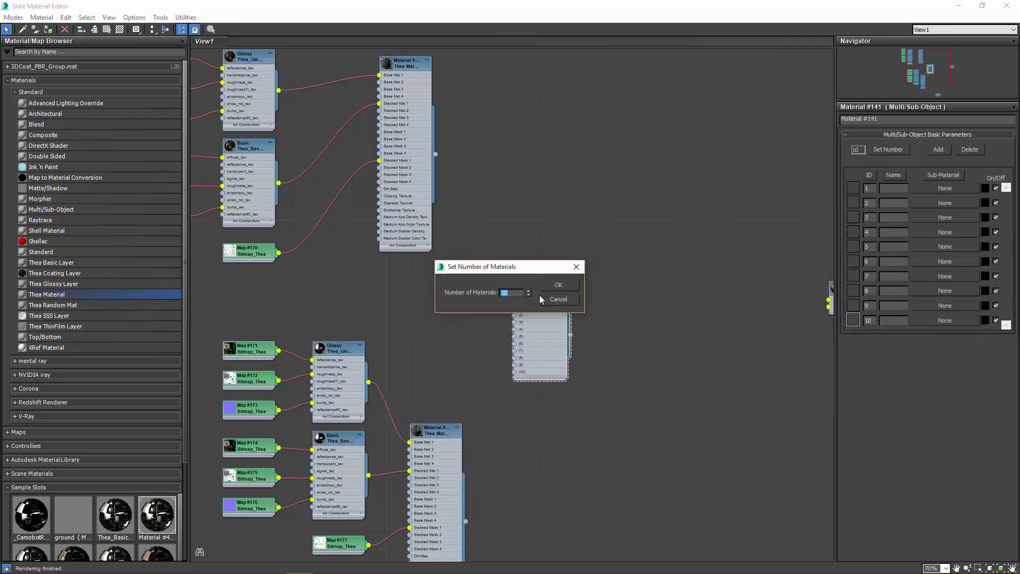
left_click(558, 285)
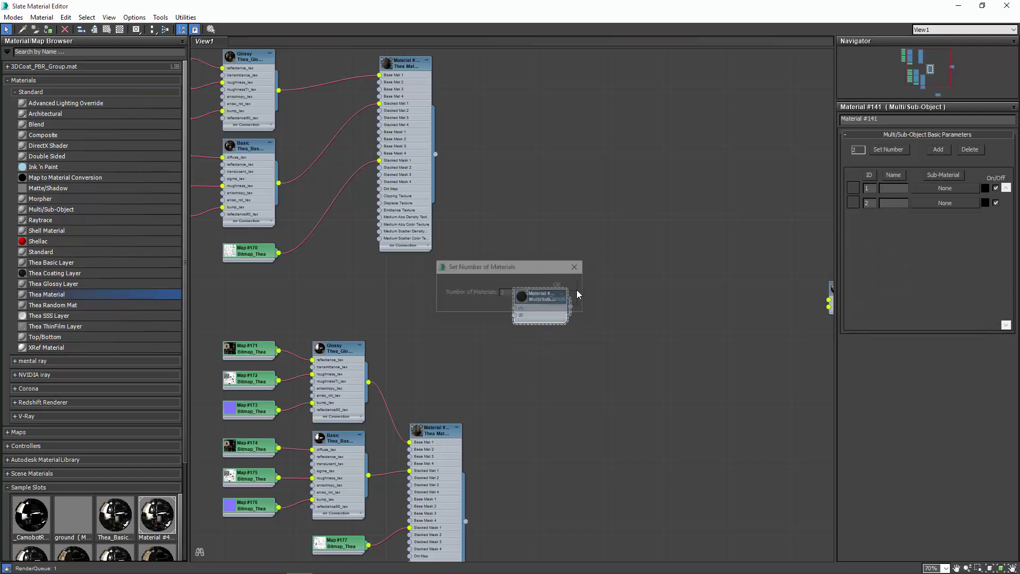
left_click_drag(529, 299, 536, 306)
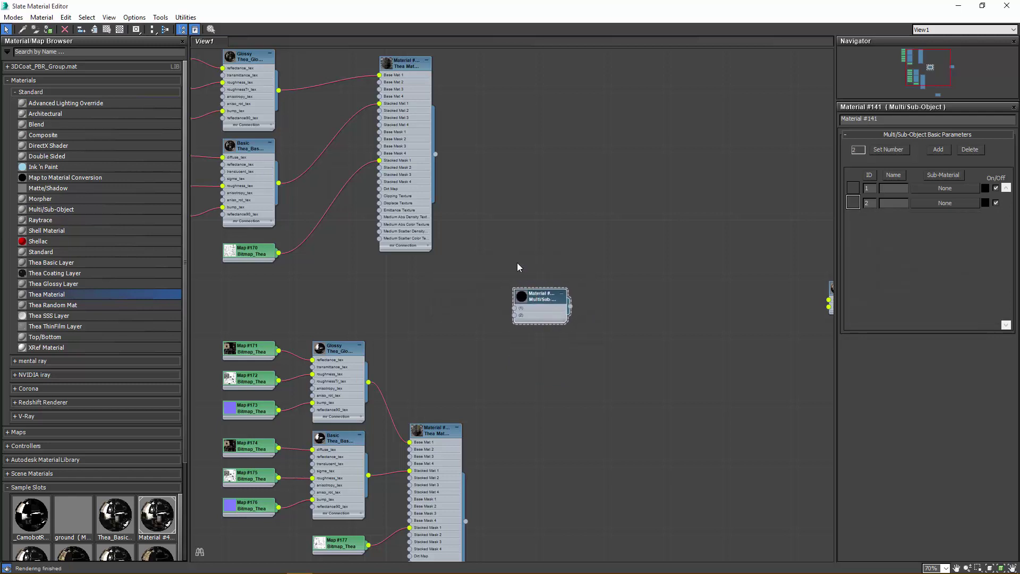
Connect the head material to slot 2 and the body material to slot 1 of the Multi/Sub-Object.
middle_click_drag(476, 169, 574, 212)
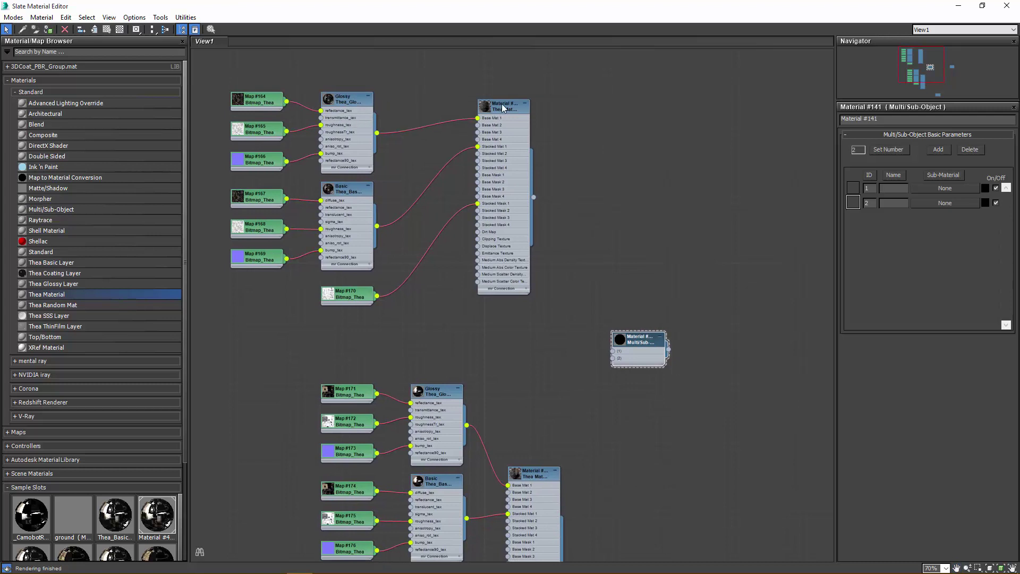
left_click_drag(504, 108, 495, 121)
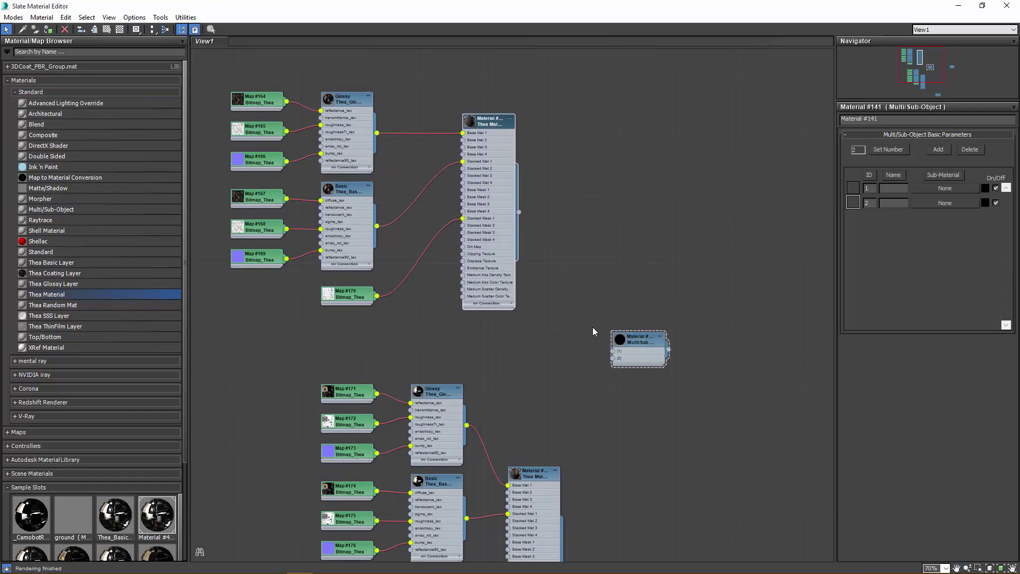
middle_click_drag(547, 381, 477, 285)
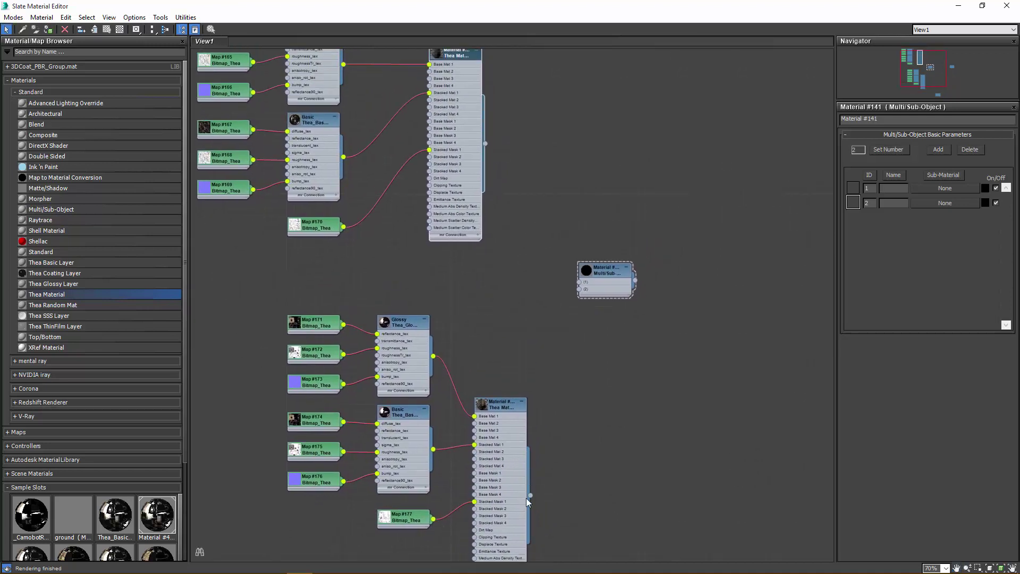
left_click_drag(530, 495, 579, 289)
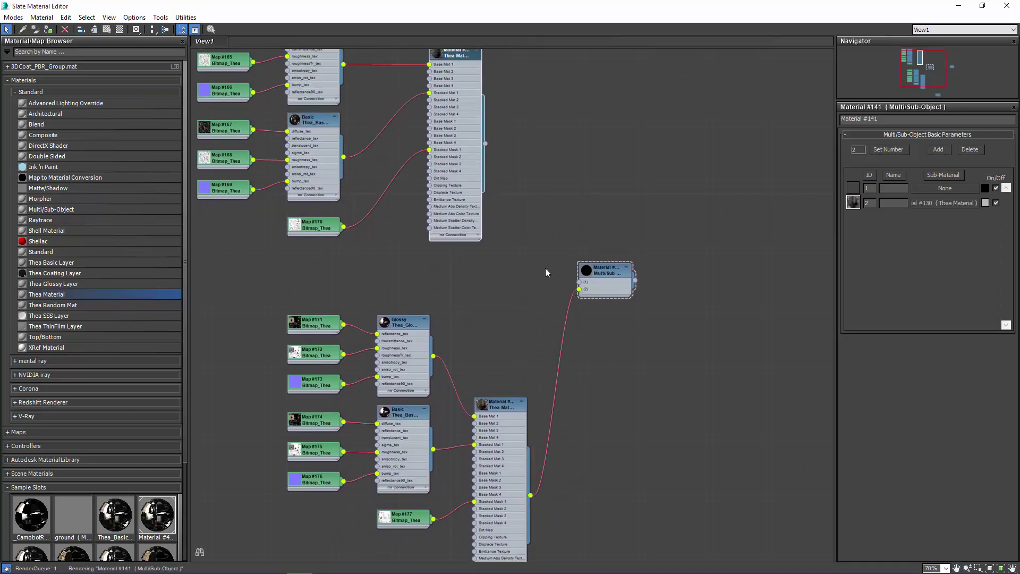
left_click_drag(485, 143, 583, 263)
Assign the Multi/Sub-Object material to the robot mesh in the camera viewport and put the material editor away.
left_click_drag(357, 8, 642, 100)
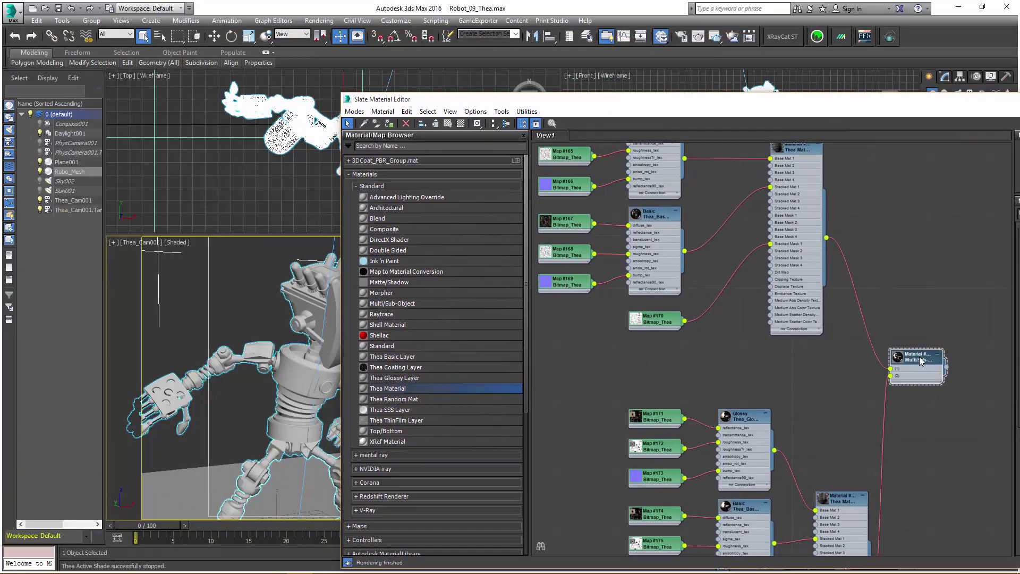
mouse_move(920, 361)
left_mouse_down()
mouse_move(513, 378)
mouse_move(325, 369)
mouse_move(302, 379)
left_mouse_up()
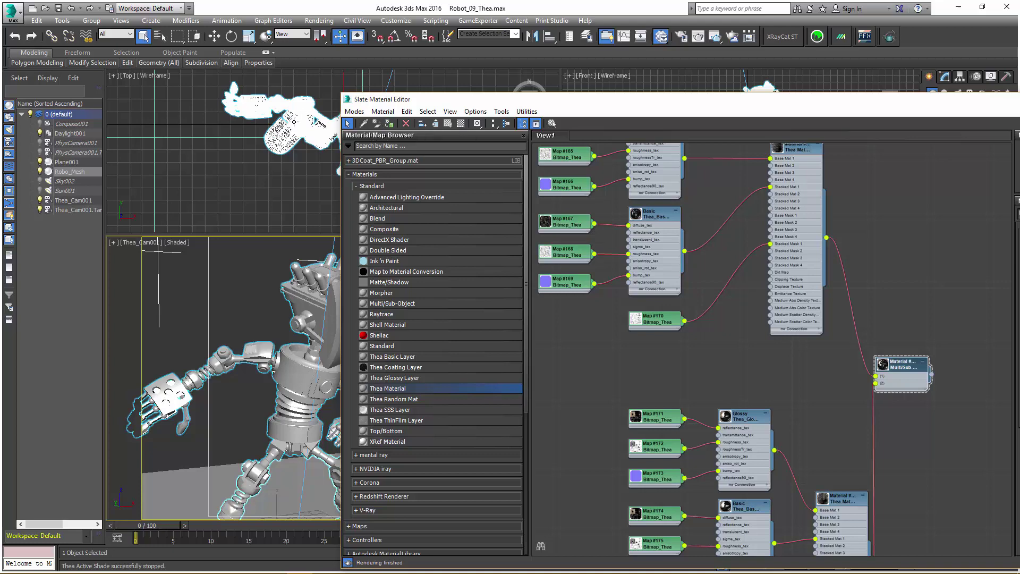
left_click(1017, 99)
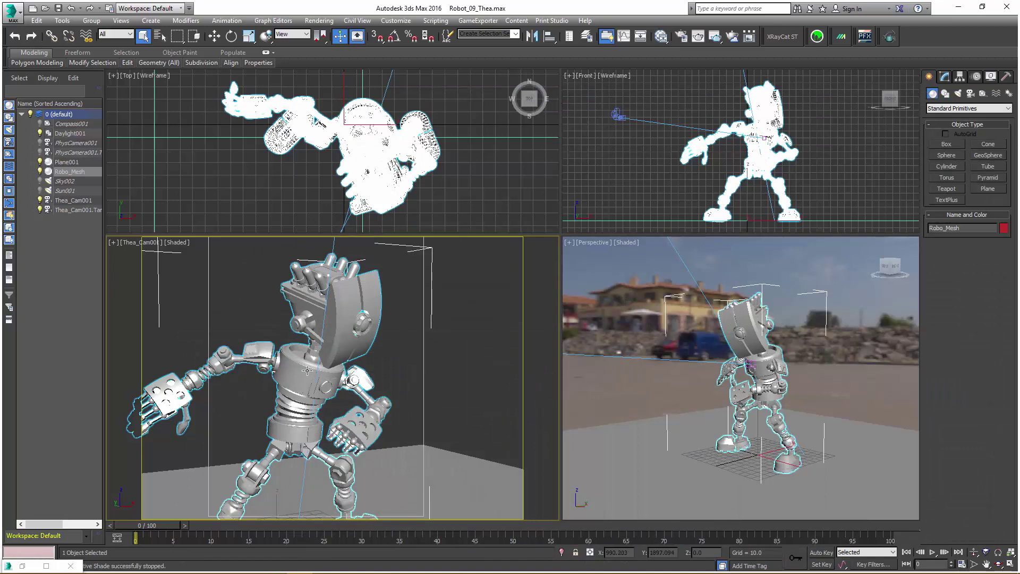
Change how materials show in the viewport so the robot displays its camo texture maps.
left_click(121, 20)
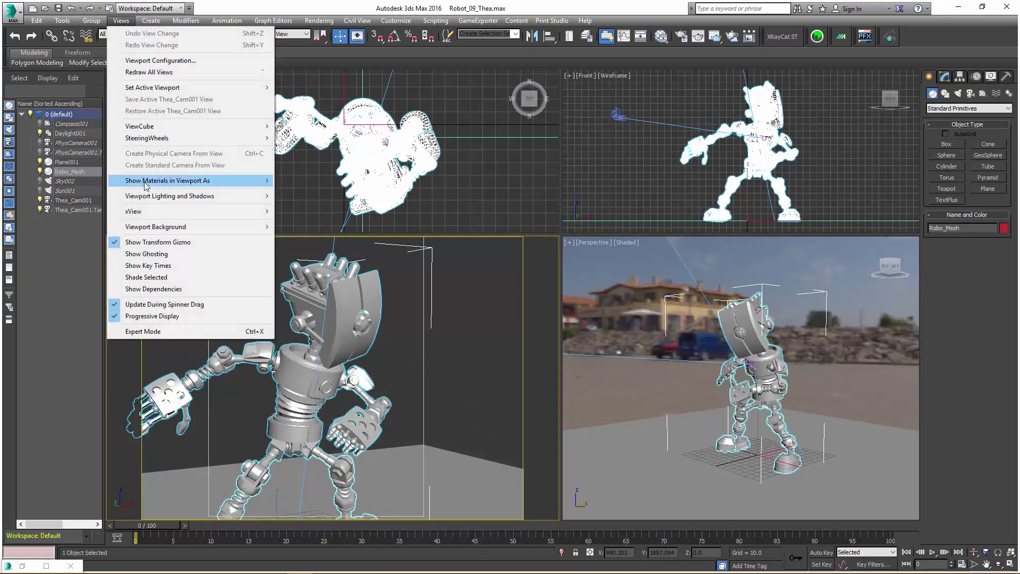
mouse_move(212, 183)
left_click(309, 208)
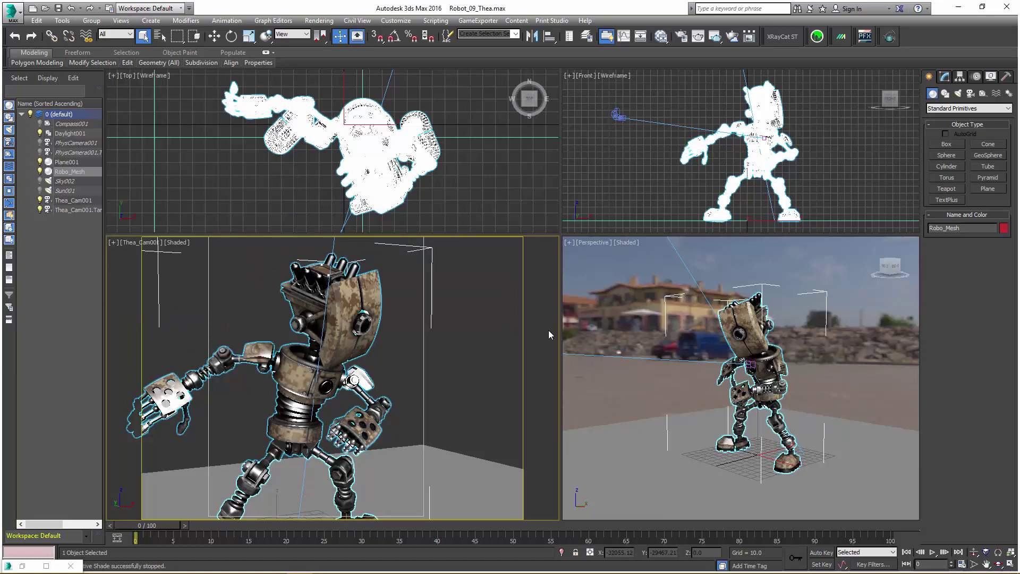
Start an ActiveShade render of the Thea_Cam001 view and examine the robot's materials from the front, side and back.
middle_click_drag(478, 353, 494, 235, "alt")
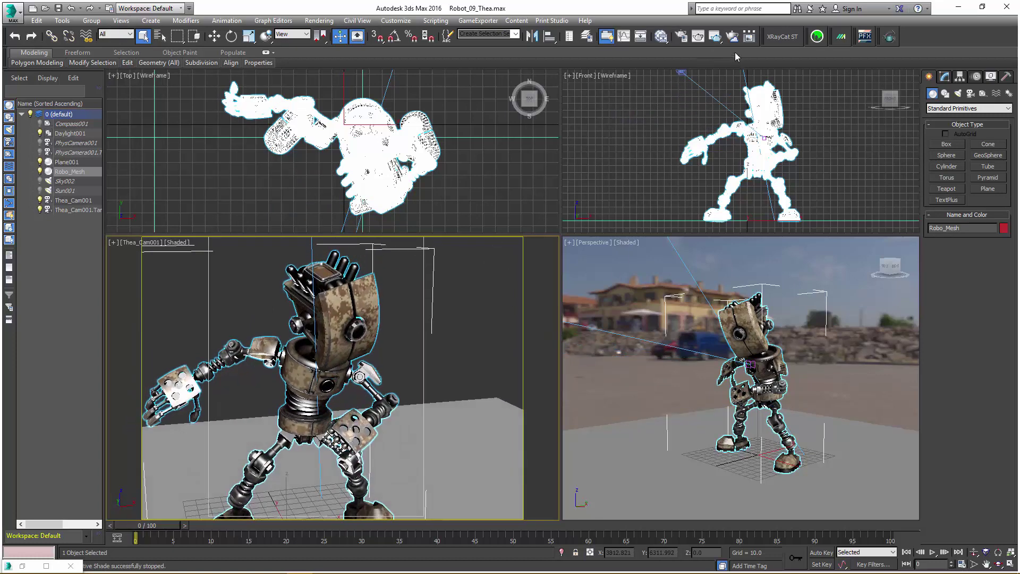
left_click(716, 40)
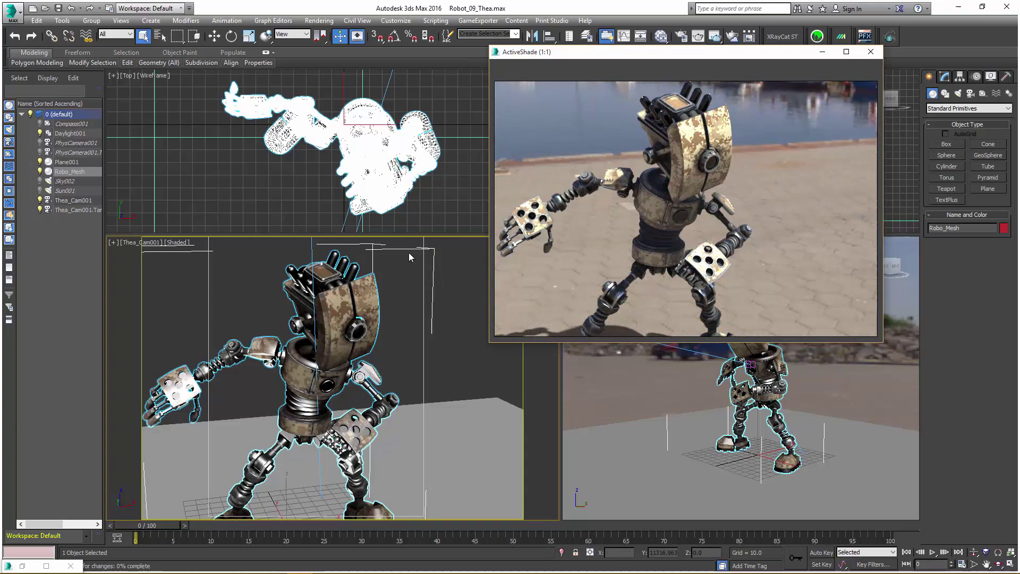
middle_click_drag(409, 253, 415, 200, "alt")
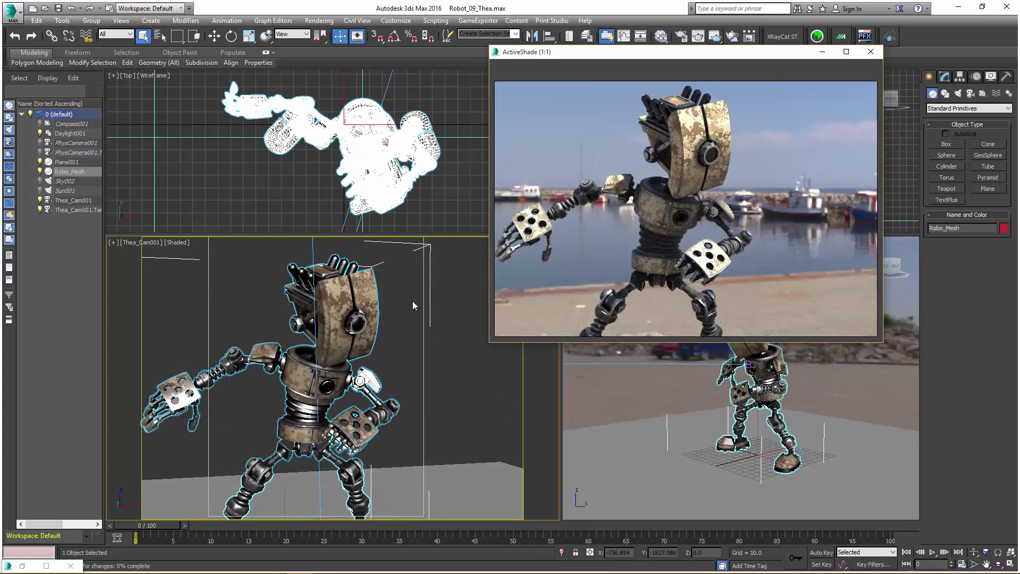
middle_click_drag(412, 301, 460, 268, "alt")
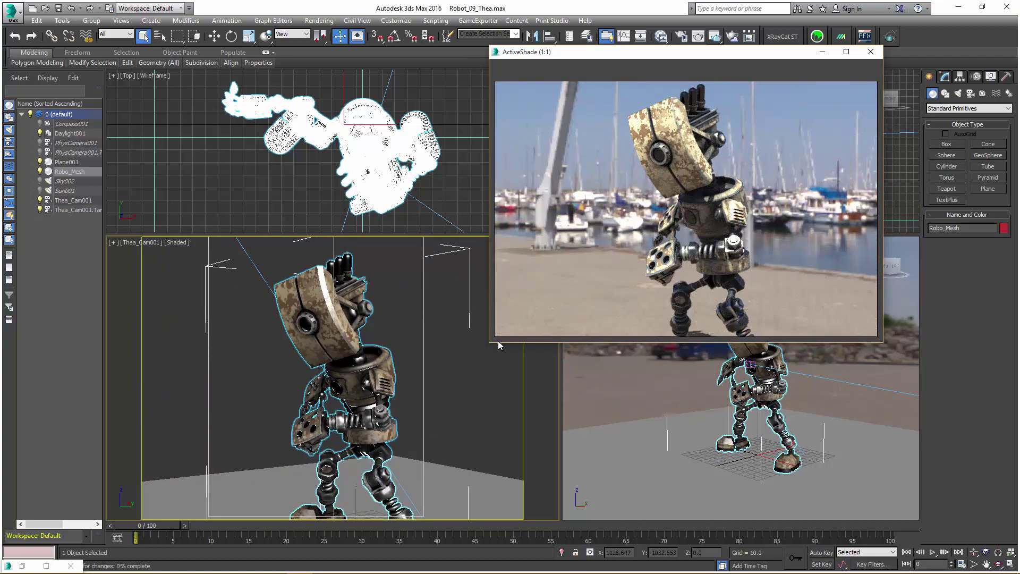
middle_click_drag(498, 341, 496, 416, "alt")
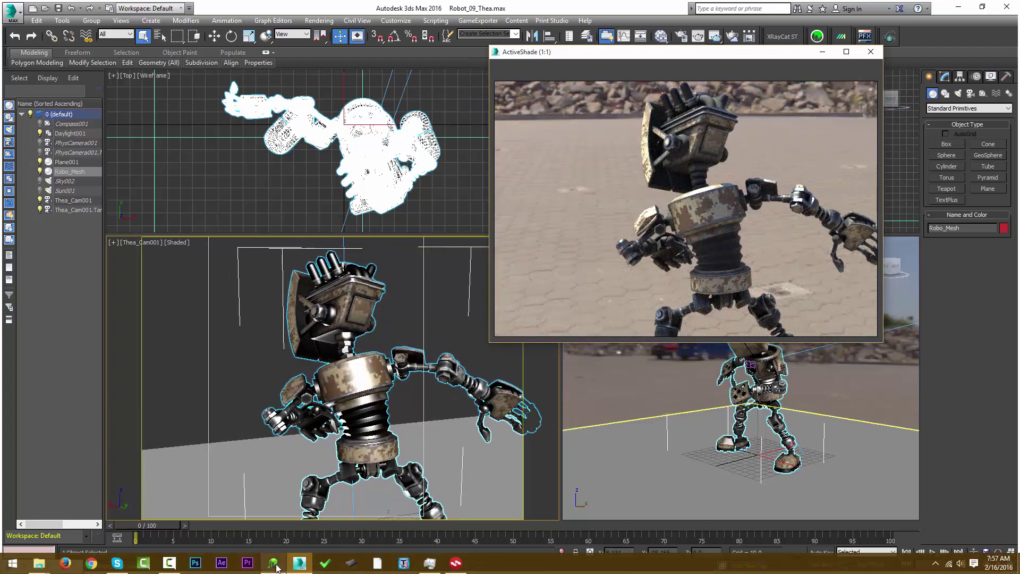
Switch to 3D-Coat and hide the viewport grid under the camo robot.
left_click(273, 563)
left_click_drag(257, 223, 507, 178)
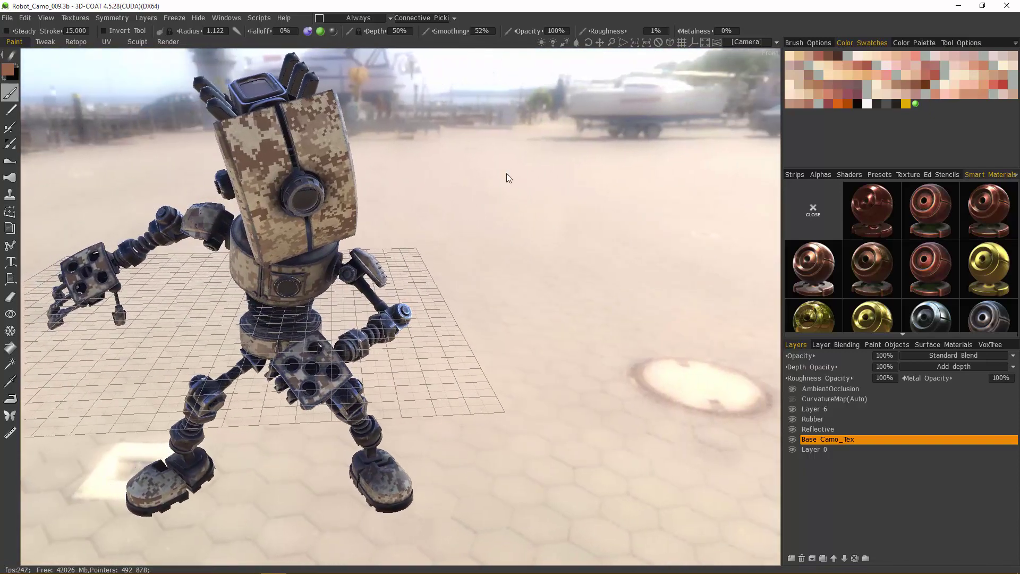
left_click(682, 42)
middle_click_drag(522, 344, 557, 344)
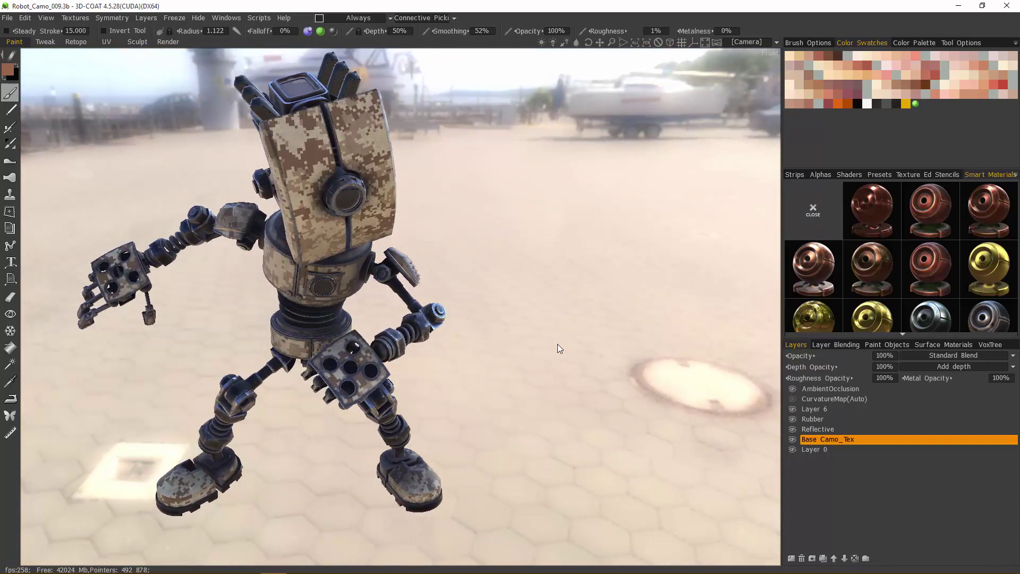
Examine the painted robot from the back and front in 3D-Coat to compare it with the Thea render.
left_click_drag(558, 346, 367, 393)
right_click_drag(367, 393, 362, 426)
middle_click_drag(362, 428, 281, 432)
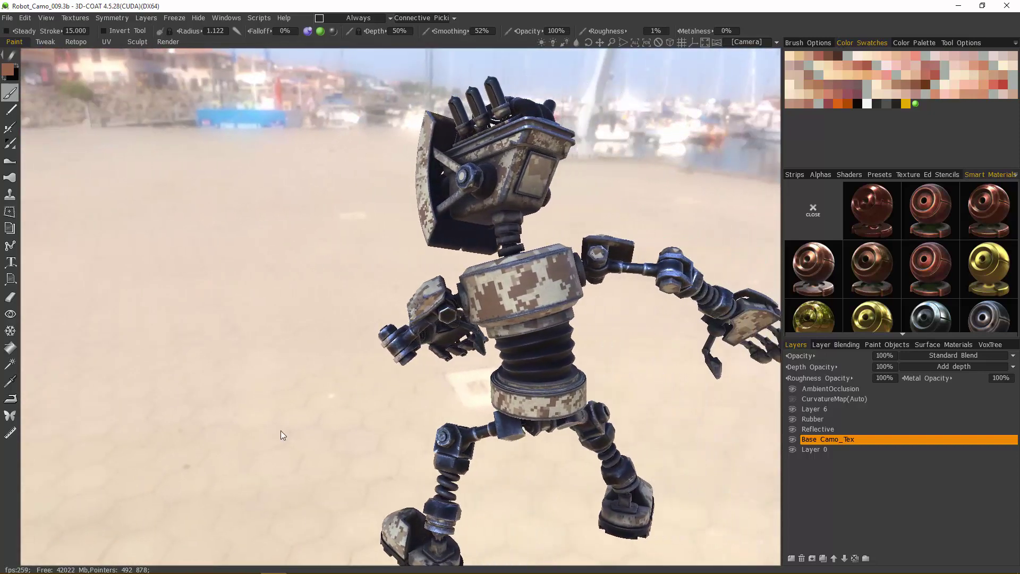
left_click_drag(283, 434, 188, 535)
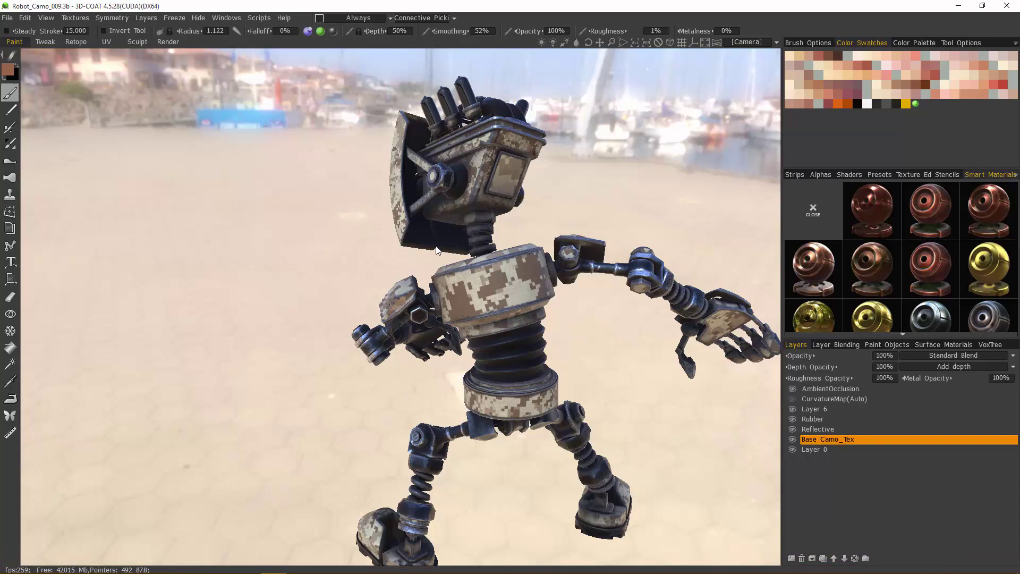
left_click_drag(184, 297, 480, 321)
middle_click_drag(480, 322, 476, 263)
right_click_drag(475, 263, 468, 287)
left_click_drag(239, 268, 504, 250)
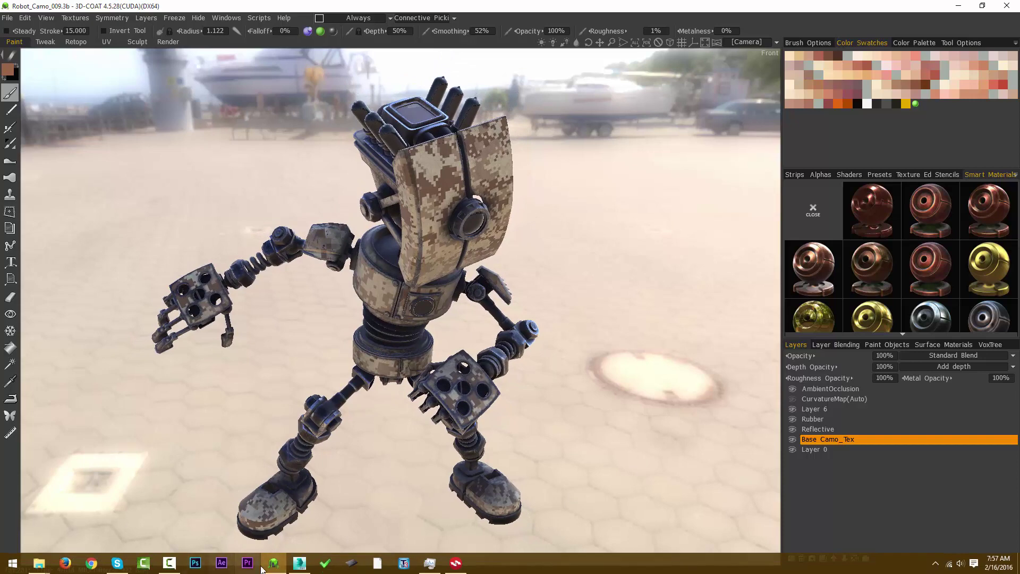
Return to 3ds Max, check the robot's front in the ActiveShade render again, and close the render window.
left_click(299, 563)
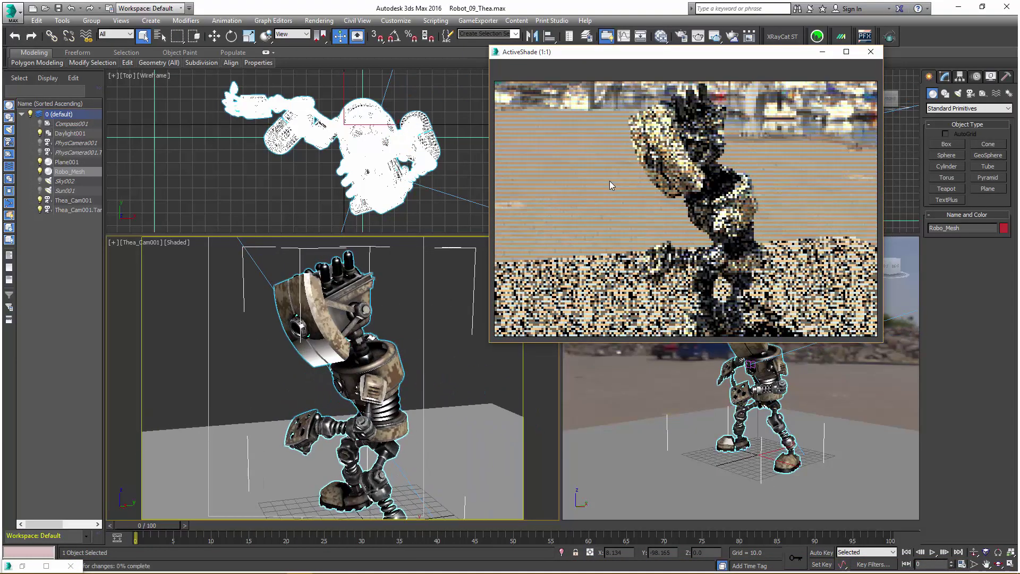
middle_click_drag(592, 218, 609, 214, "alt")
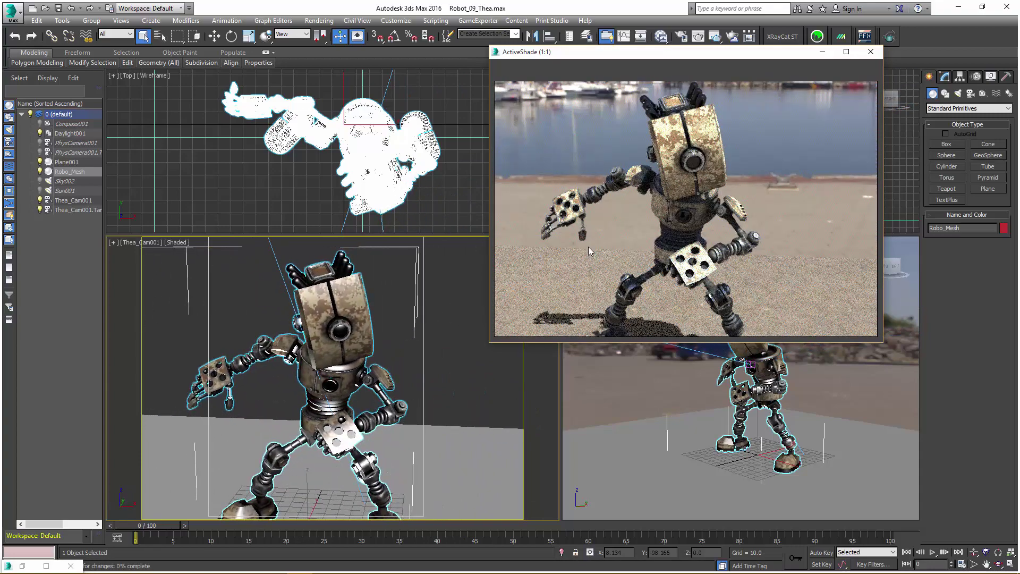
left_click(870, 52)
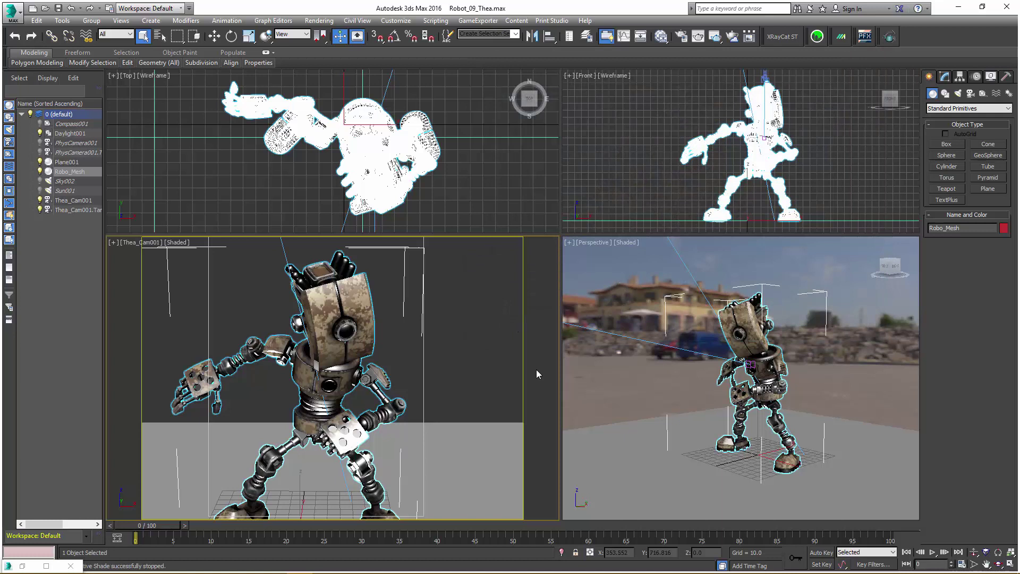
Open the 3D-Coat AppLink, dock it beside the viewports, and choose the 3D Coat 2 Thea.mat material preset.
left_click(822, 43)
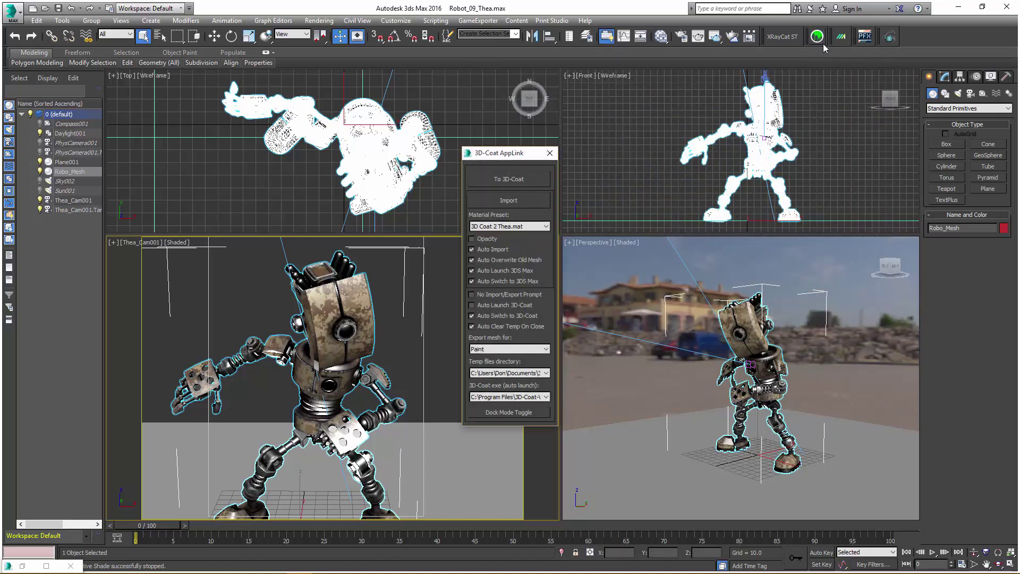
left_click(510, 412)
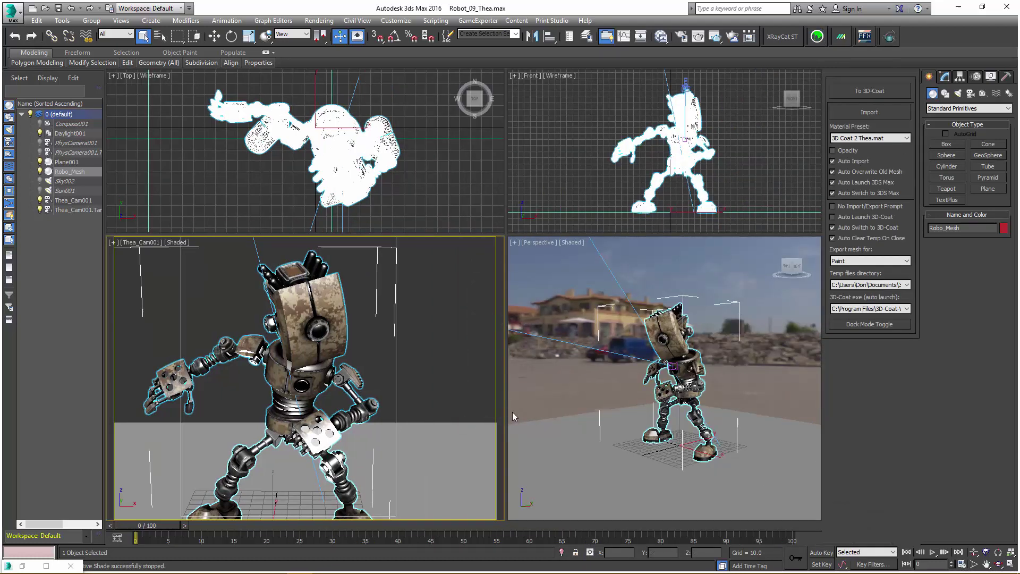
left_click(898, 140)
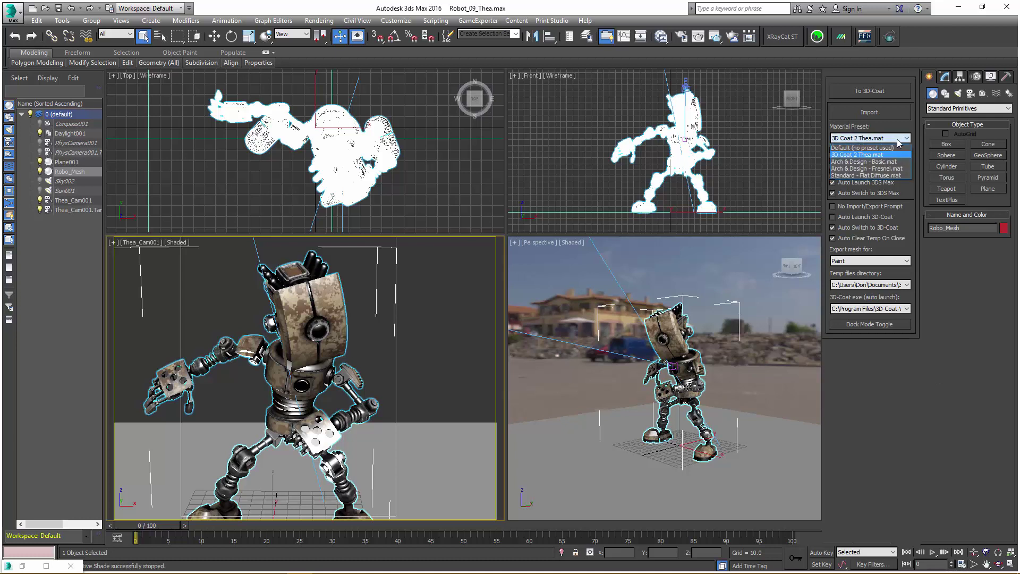
left_click(870, 154)
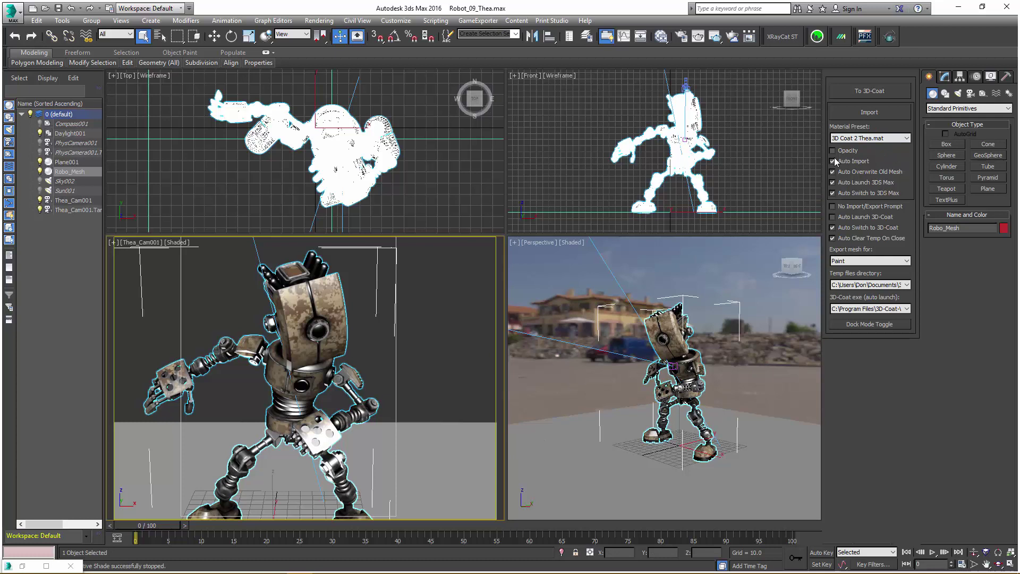
Review the material preset files in the Applink_Max3DC documents folder.
left_click(40, 565)
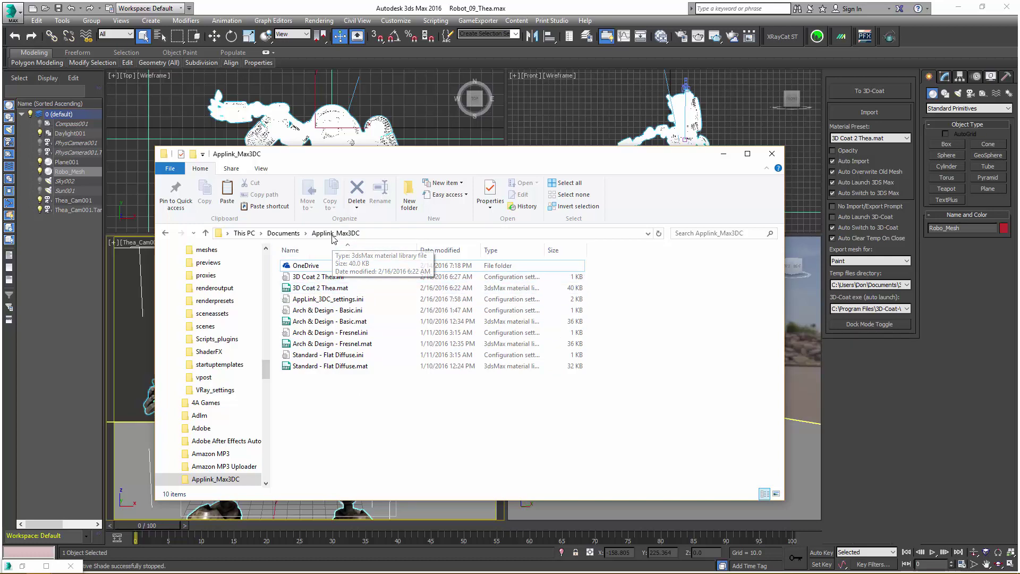
left_click(722, 155)
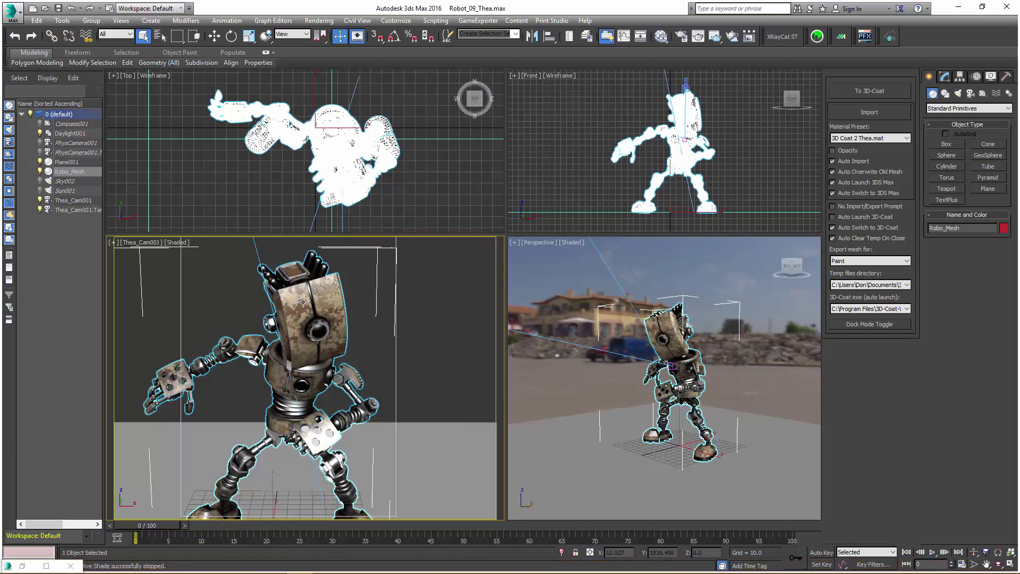
Delete the robot mesh from the 3ds Max scene and switch to 3D-Coat.
key("Delete")
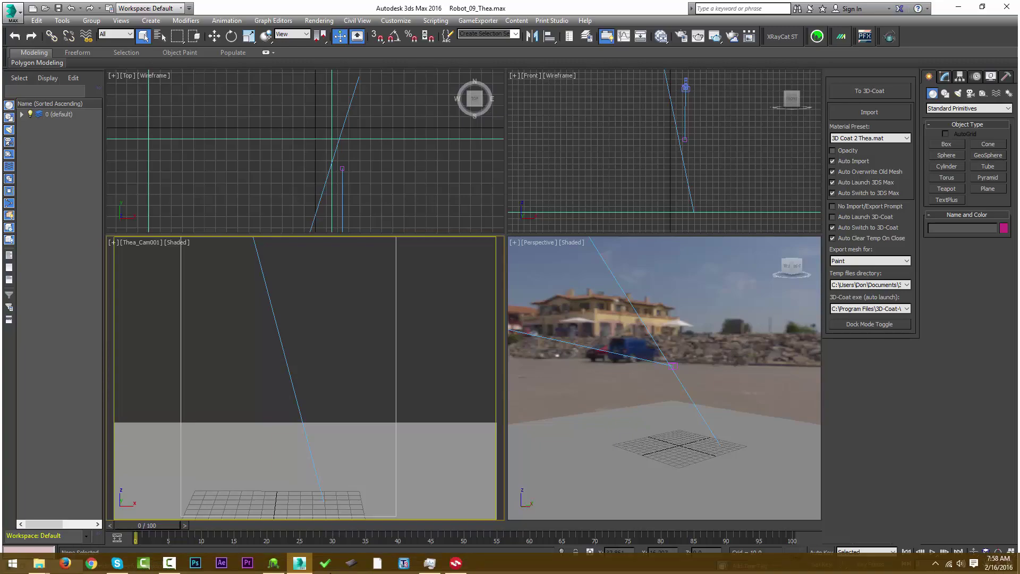
left_click(273, 563)
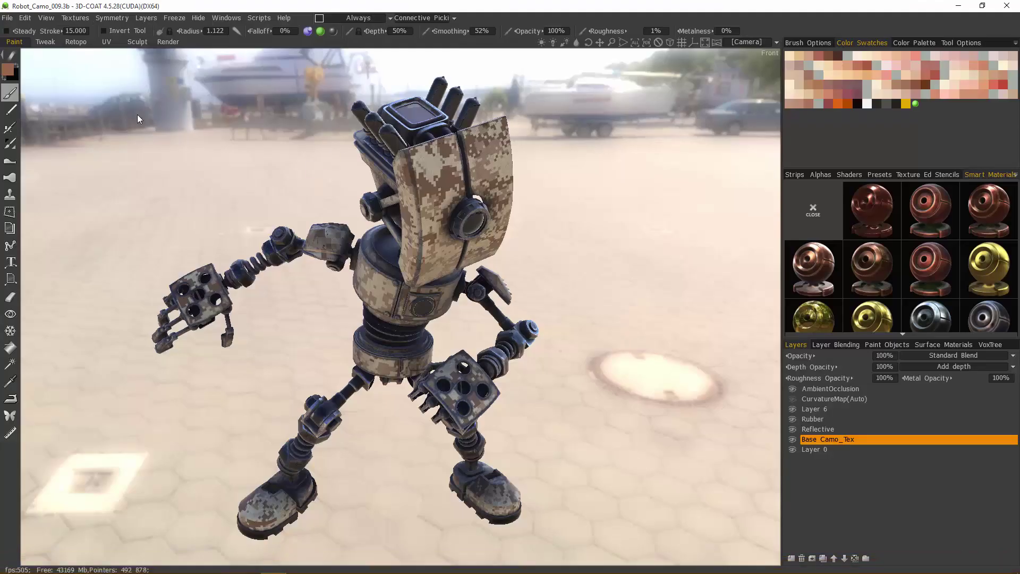
Send the robot to 3ds Max 2016, overwriting Camobot.obj in the Exchange folder's 3ds Max 2016 > CamoBot subfolder.
left_click(7, 17)
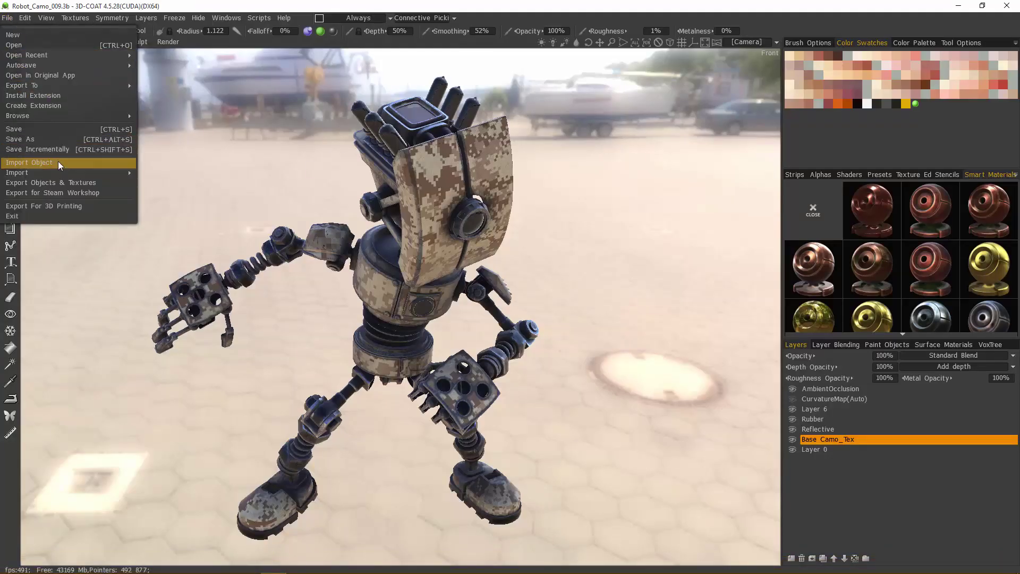
mouse_move(44, 85)
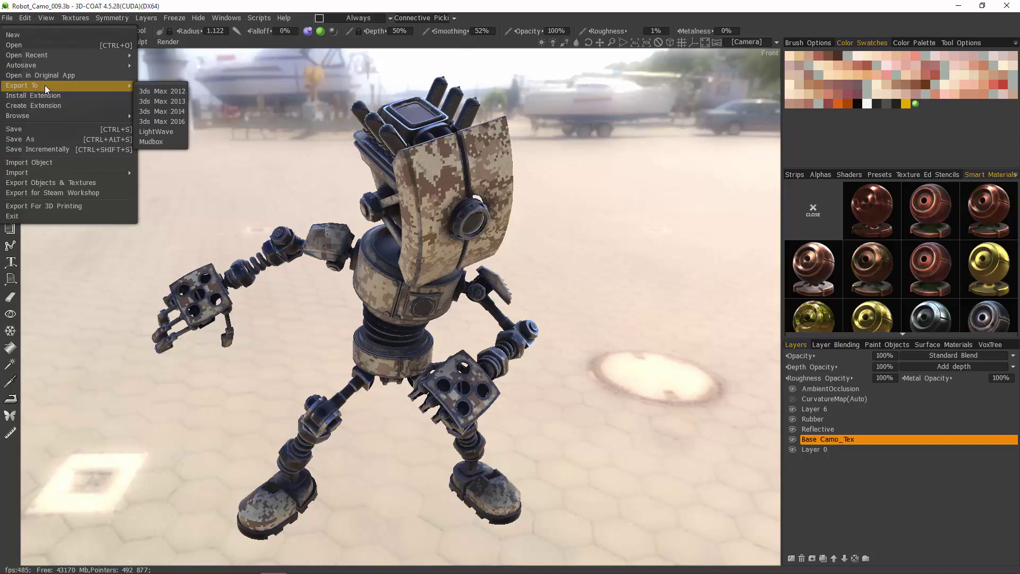
left_click(157, 122)
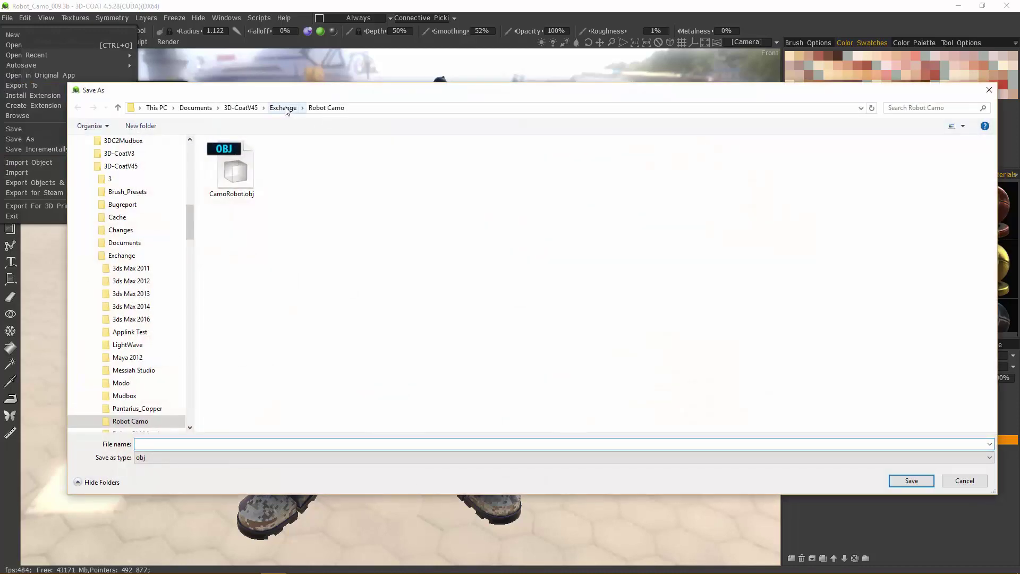
left_click(285, 108)
double_click(458, 172)
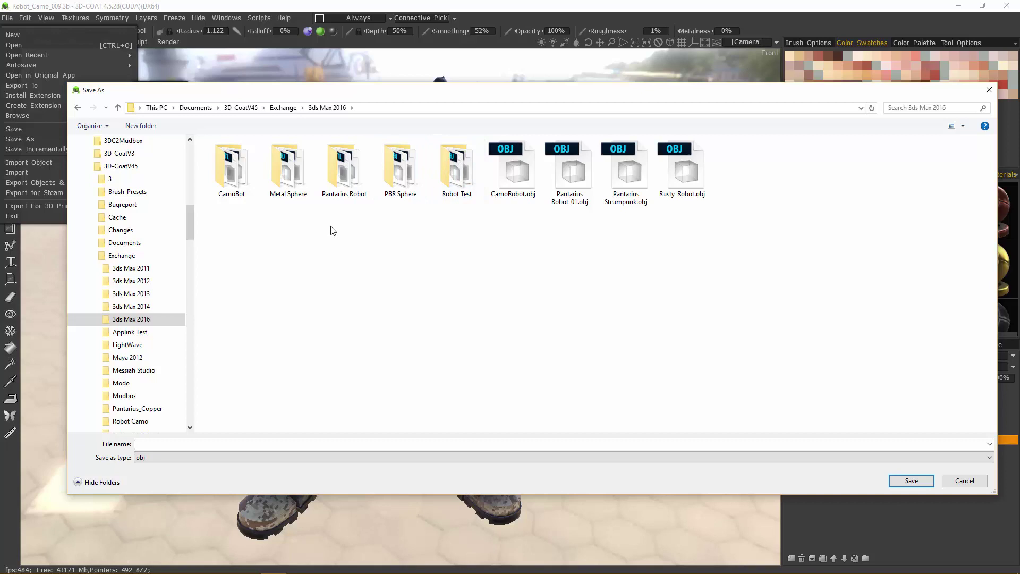
double_click(231, 169)
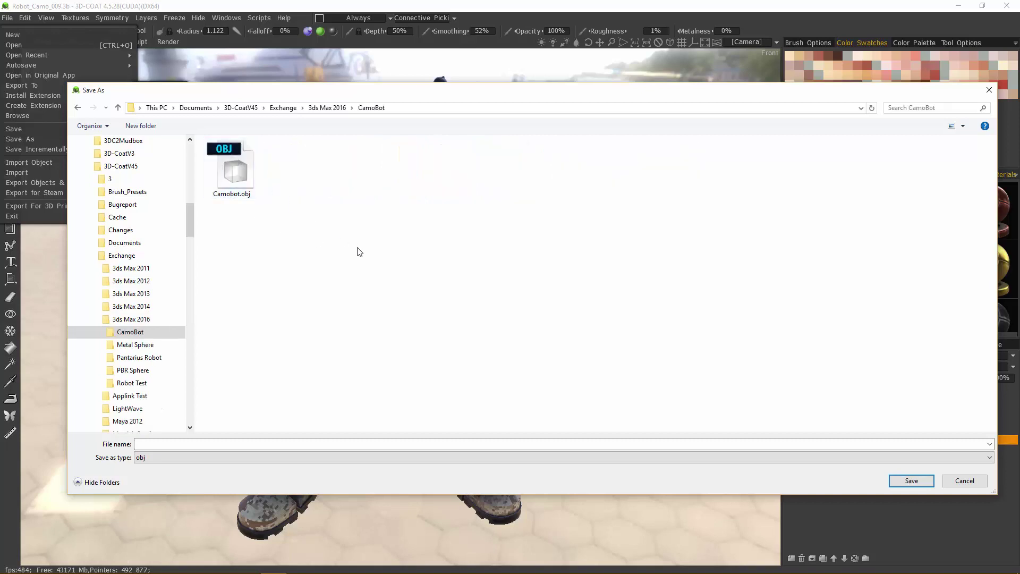
double_click(234, 164)
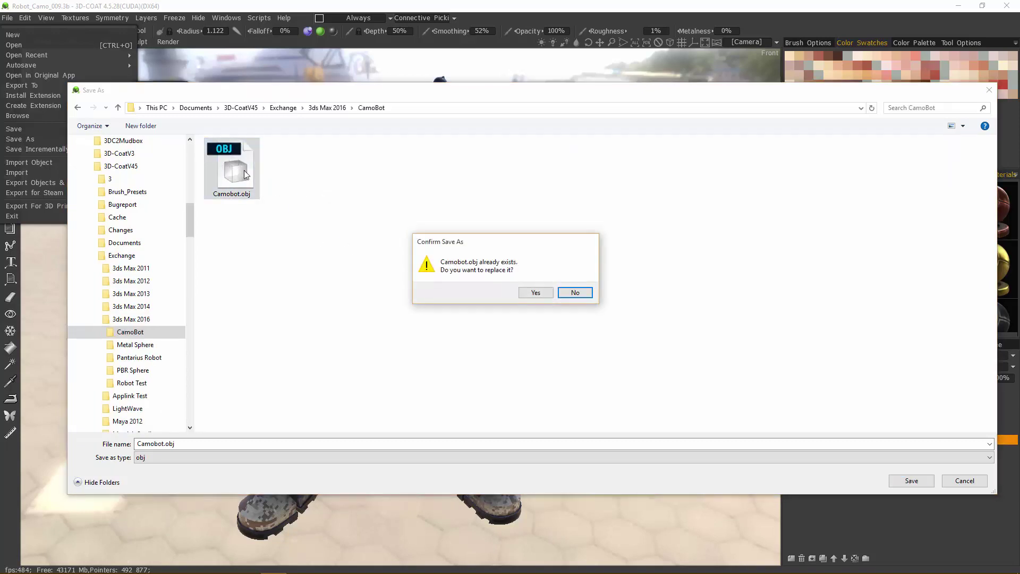
left_click(533, 293)
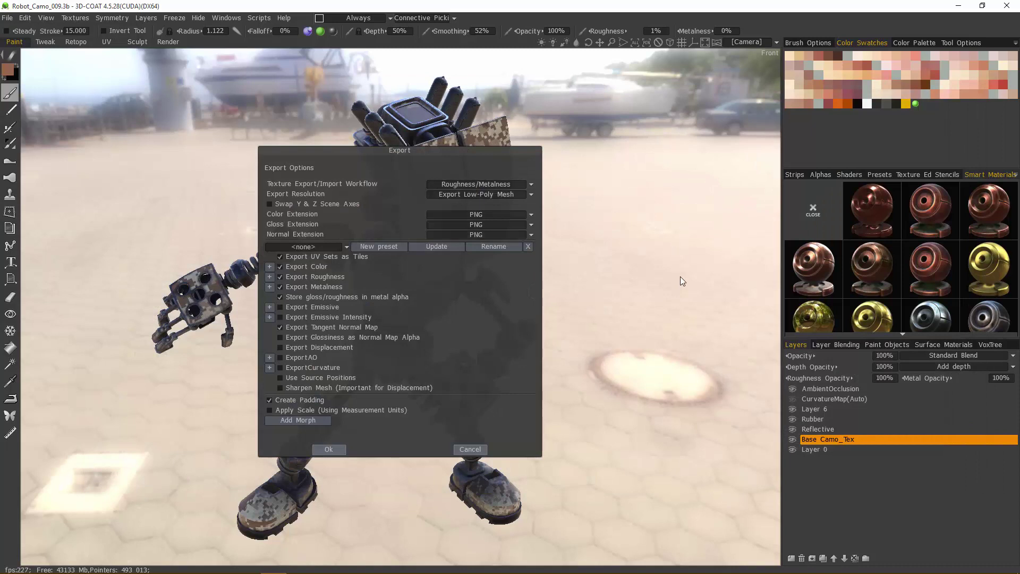
Set the texture export workflow to Gloss/Color Specular in the export options.
left_click_drag(435, 150, 611, 156)
left_click(710, 191)
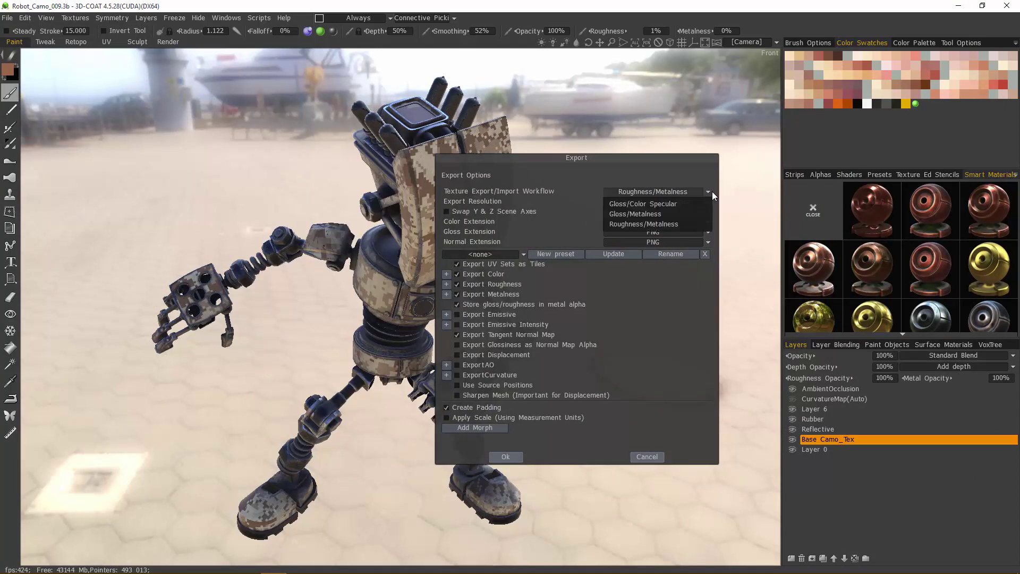
left_click(658, 206)
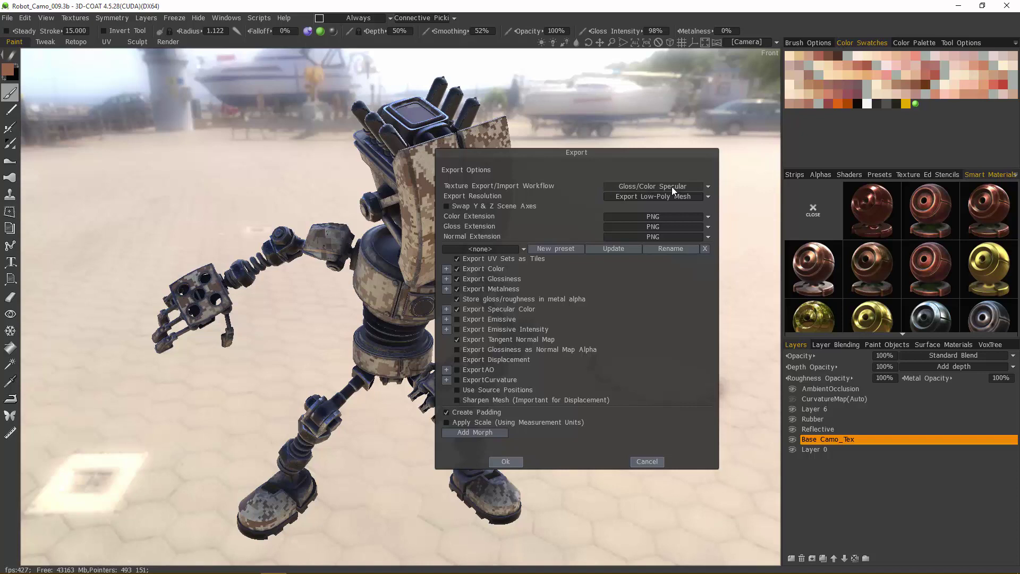
Exclude metalness from the exported textures and run the robot's export to 3ds Max.
left_click_drag(598, 155, 601, 154)
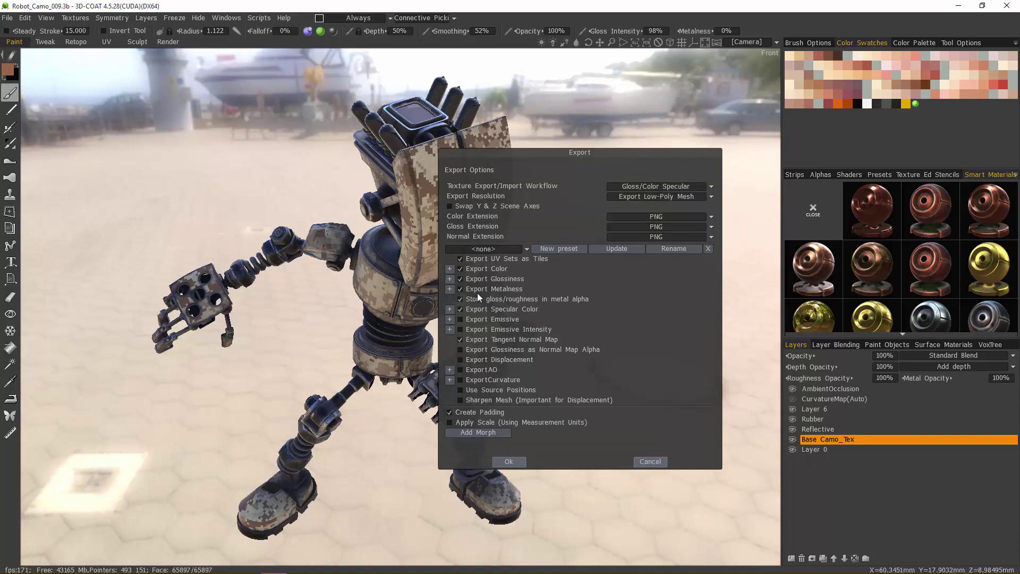
left_click(461, 289)
left_click(509, 462)
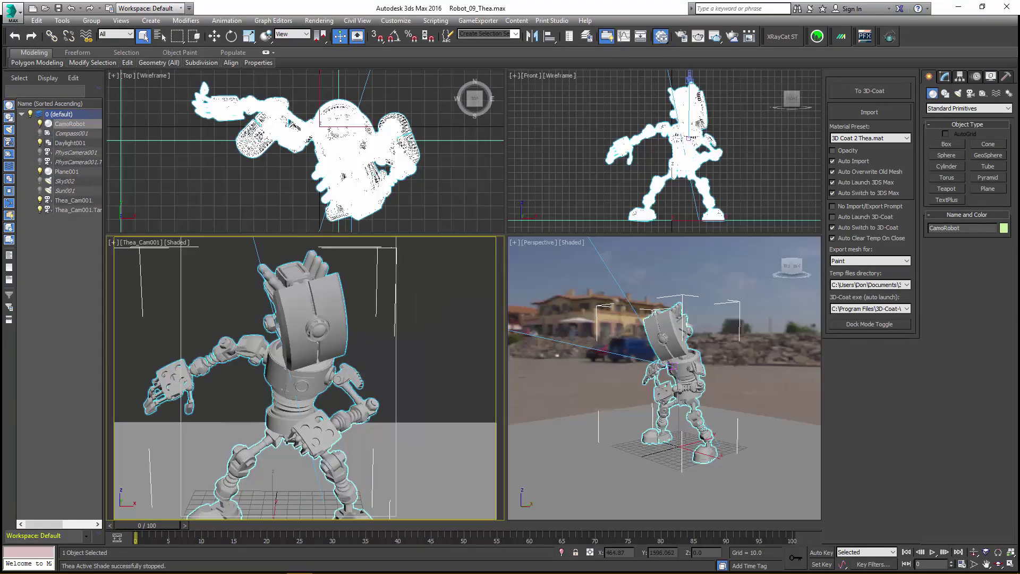
Delete the old robot Multi/Sub-Object material with all its connected nodes from the Slate Material Editor view.
left_click_drag(1019, 79, 613, 69)
middle_click_drag(577, 232, 641, 248)
scroll(617, 225, "down", 5)
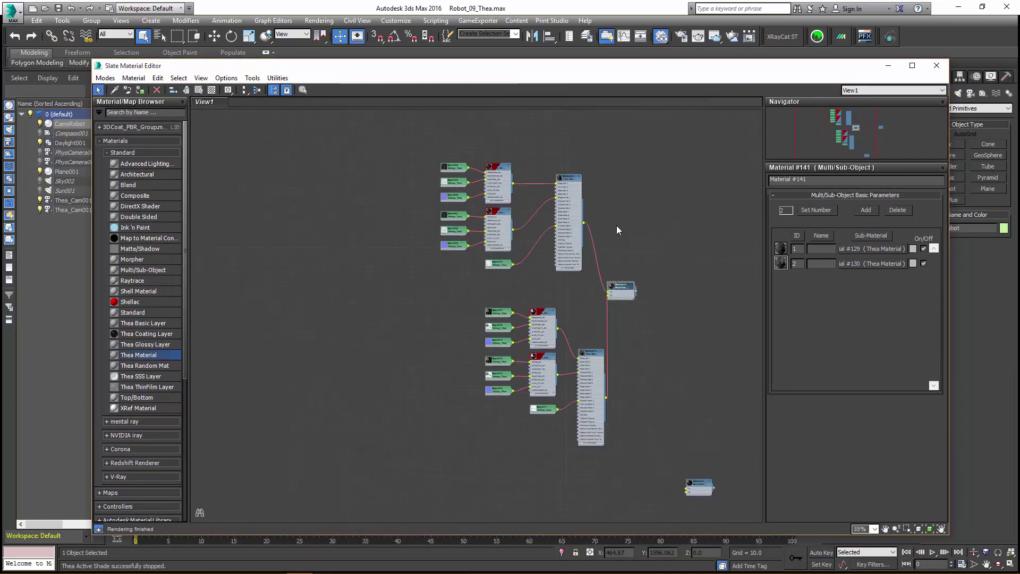
left_click_drag(344, 140, 649, 452)
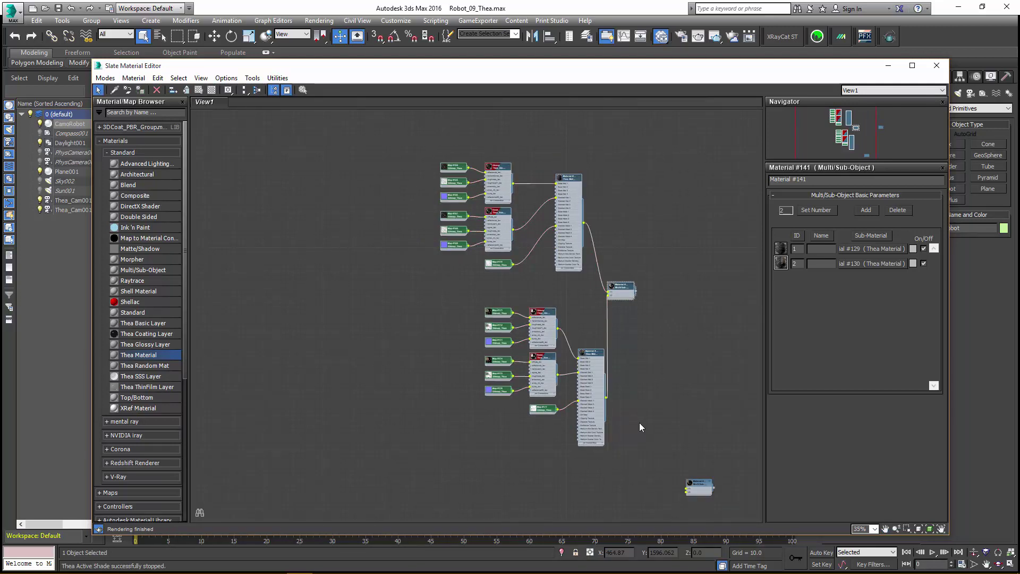
key("Delete")
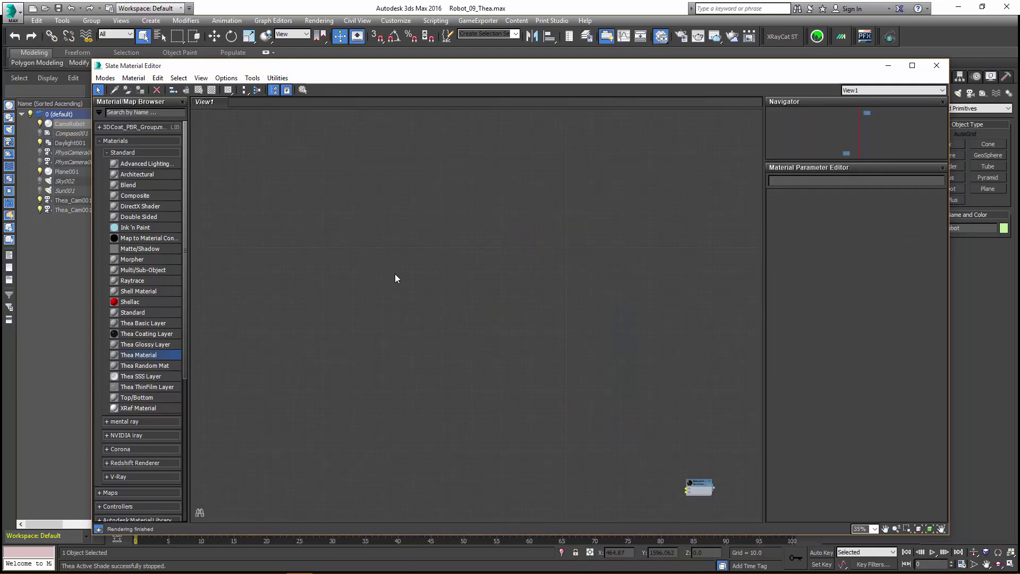
Place the CamoRobot sample-slot material in the node view as an instance.
left_click(101, 141)
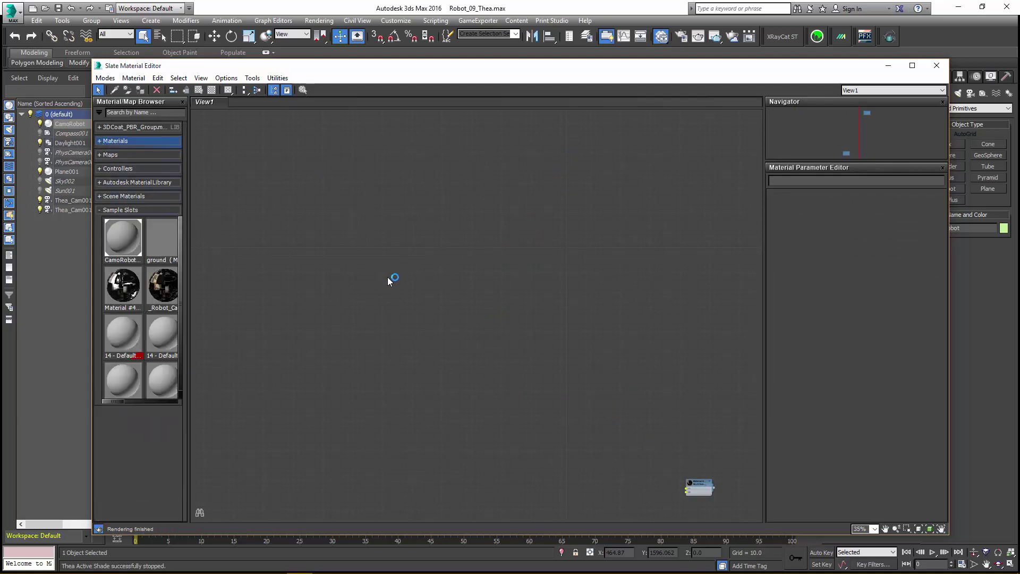
left_click_drag(140, 240, 465, 288)
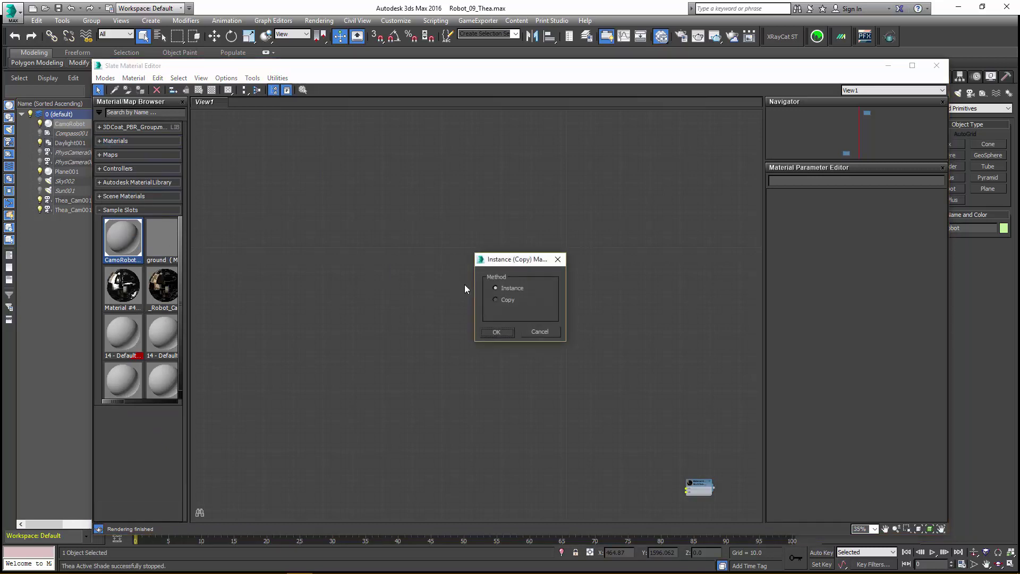
left_click(502, 336)
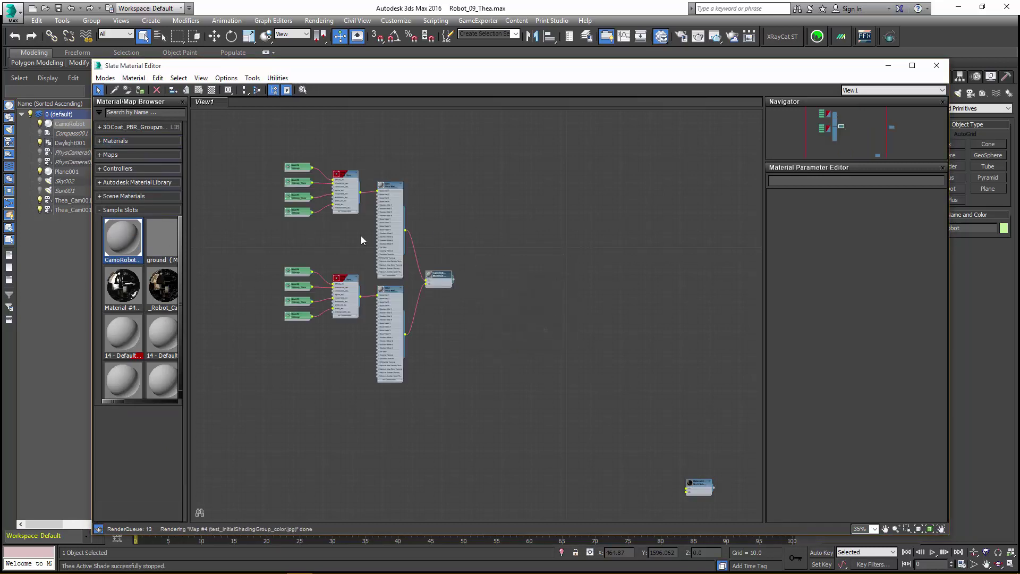
Rearrange the CamoRobot material's nodes, aligning the 1001 material's Thea basic layer with its bitmap nodes.
scroll(361, 240, "up", 4)
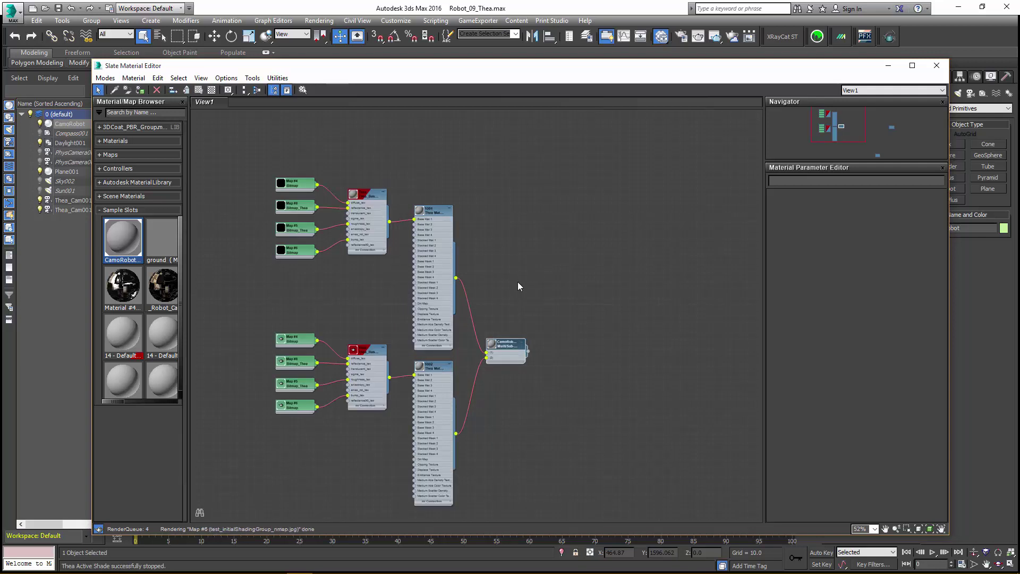
middle_click_drag(517, 286, 551, 254)
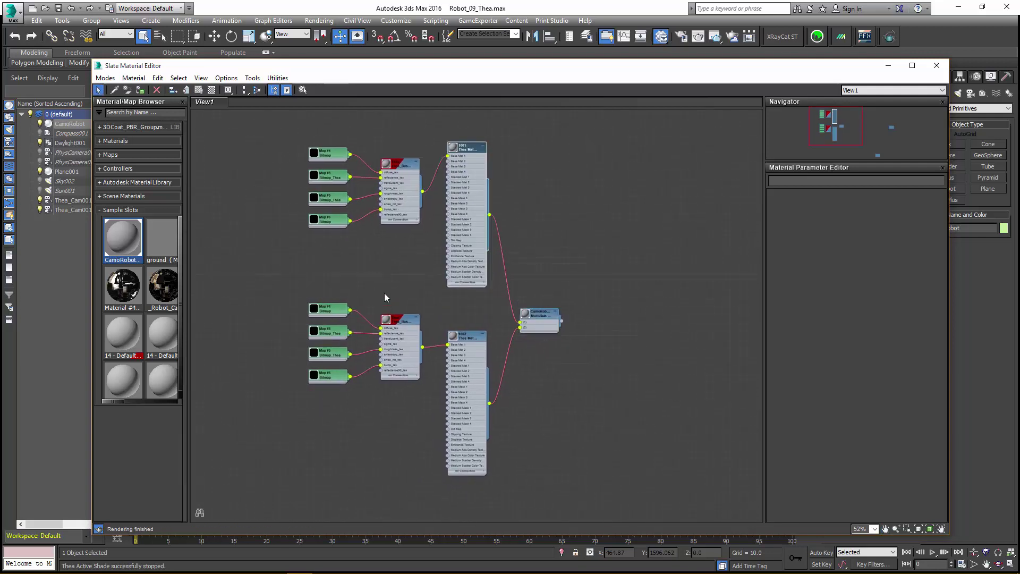
left_click_drag(394, 195, 394, 157)
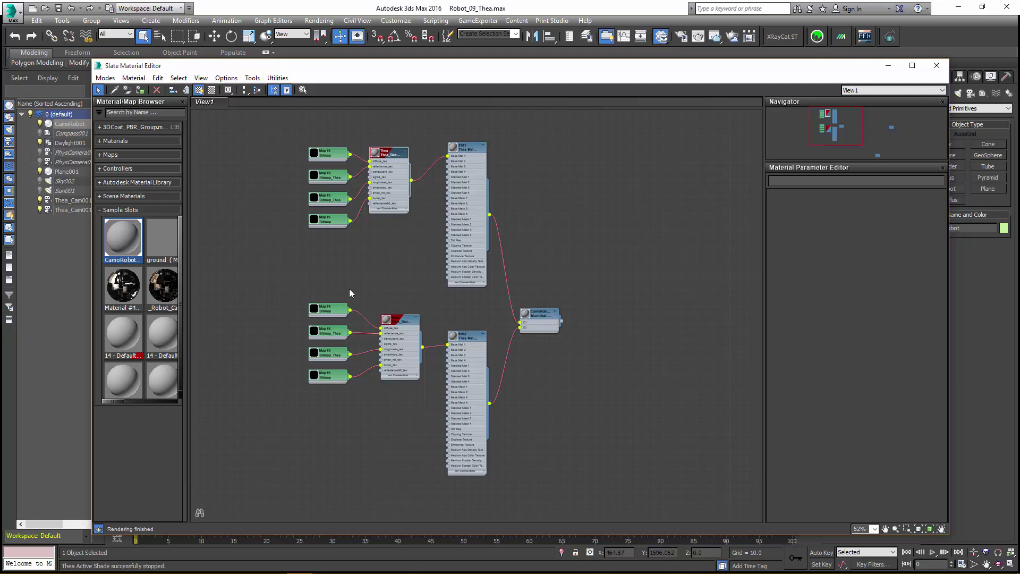
scroll(349, 288, "up", 3)
middle_click_drag(459, 171, 470, 378)
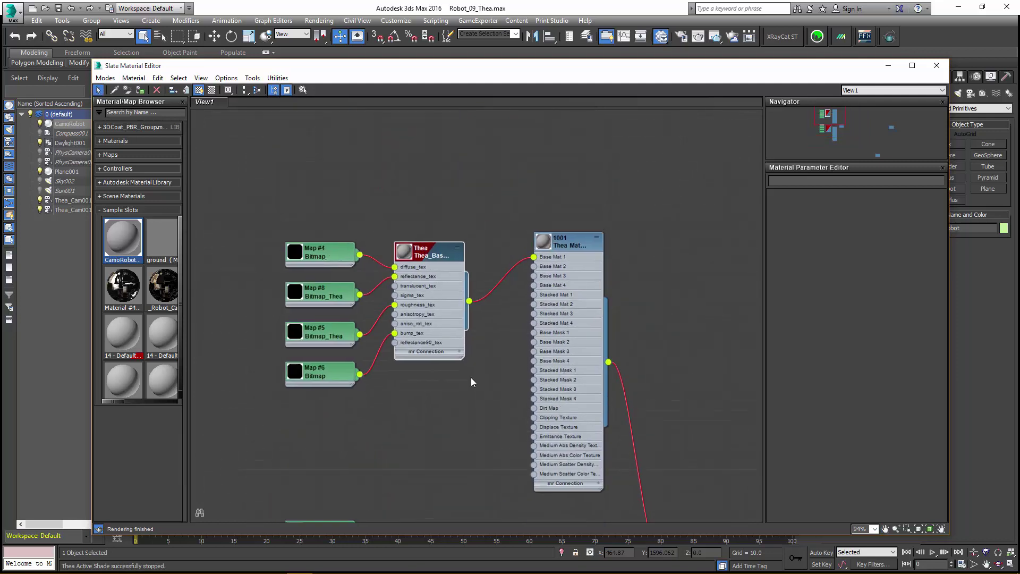
left_click_drag(428, 258, 428, 248)
Replace the image of the 1001 material's diffuse bitmap, Map #4, with CamoRobot_Body_color.png from the Robot Camo folder.
double_click(325, 254)
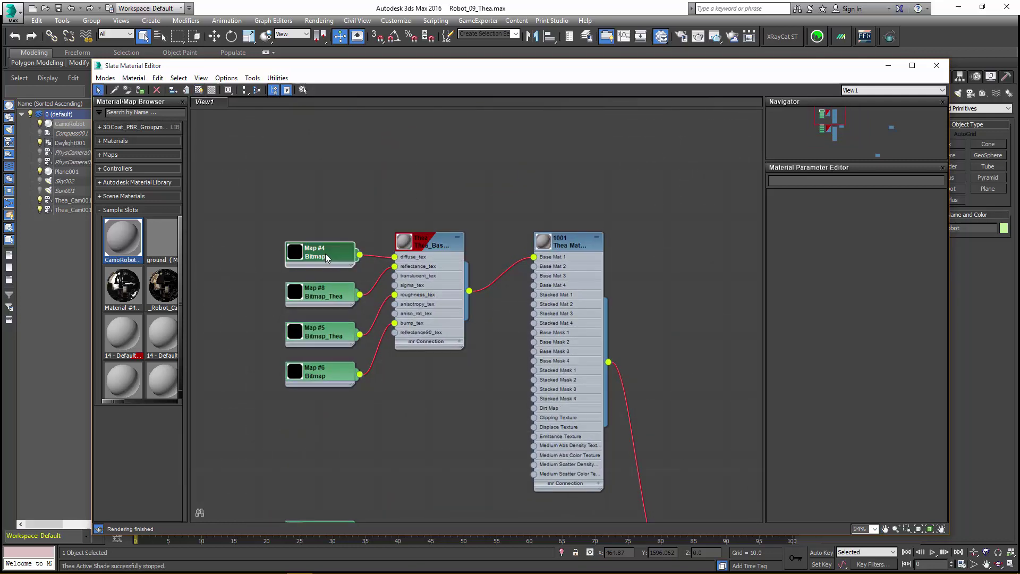
left_click(856, 330)
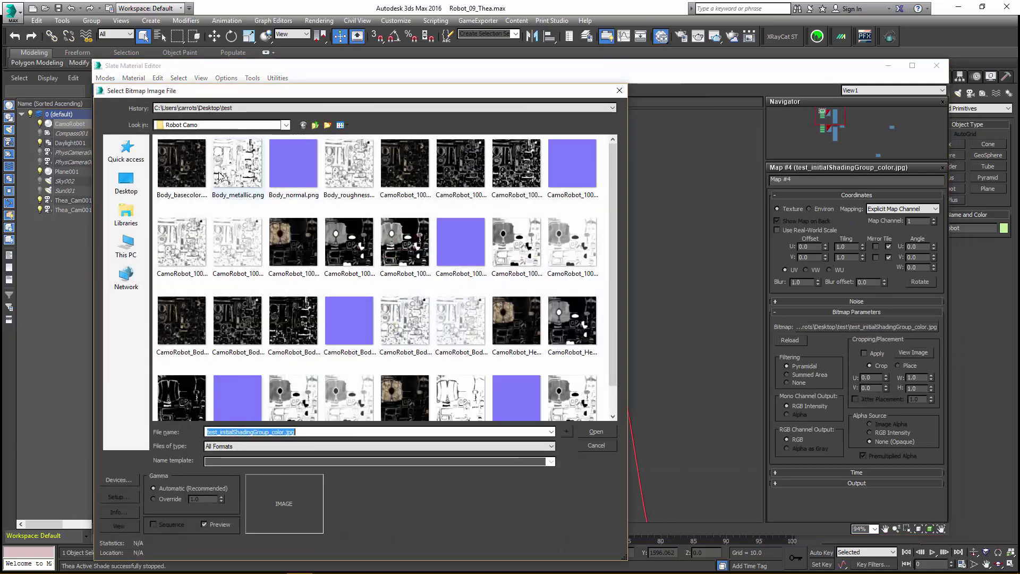
left_click(187, 176)
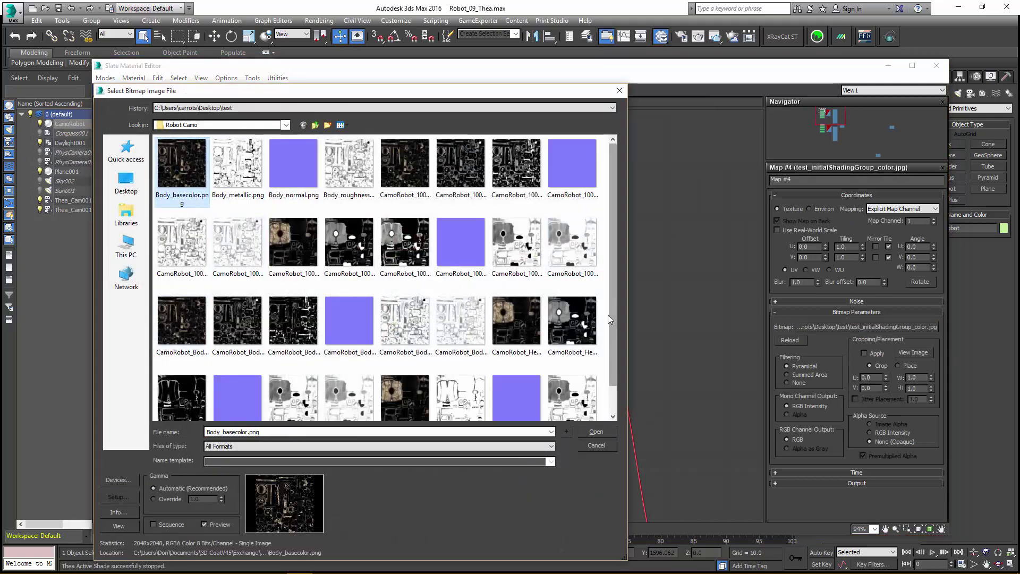
left_click_drag(610, 314, 617, 343)
double_click(229, 286)
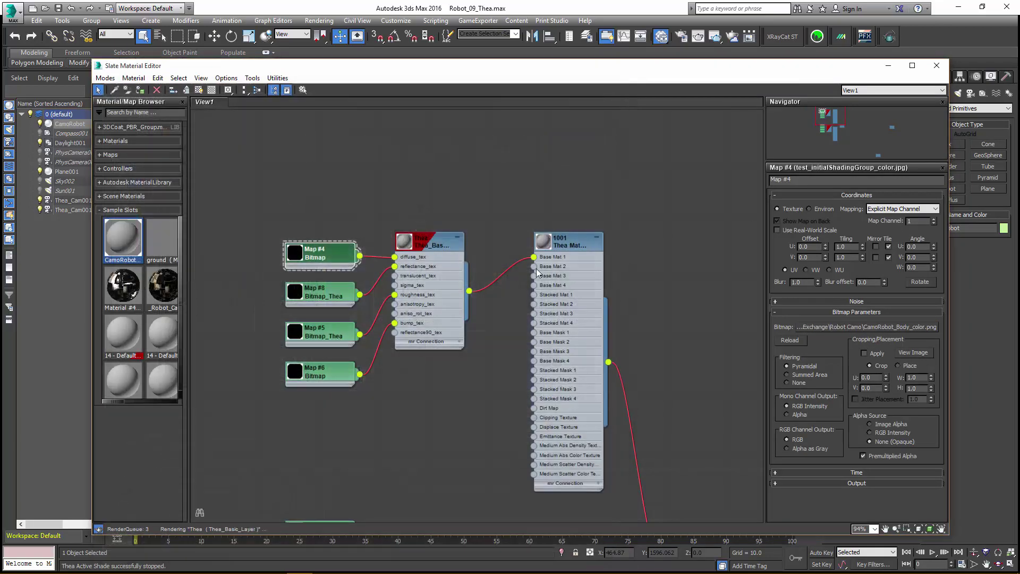
Browse for a replacement image file for the 1001 material's reflectance bitmap, Map #8.
left_click(318, 294)
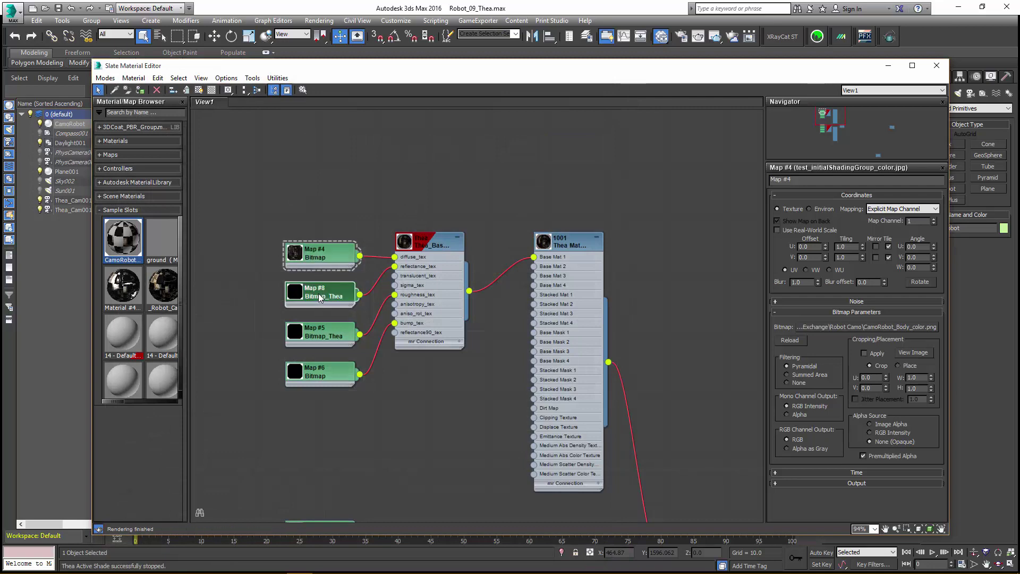
double_click(324, 298)
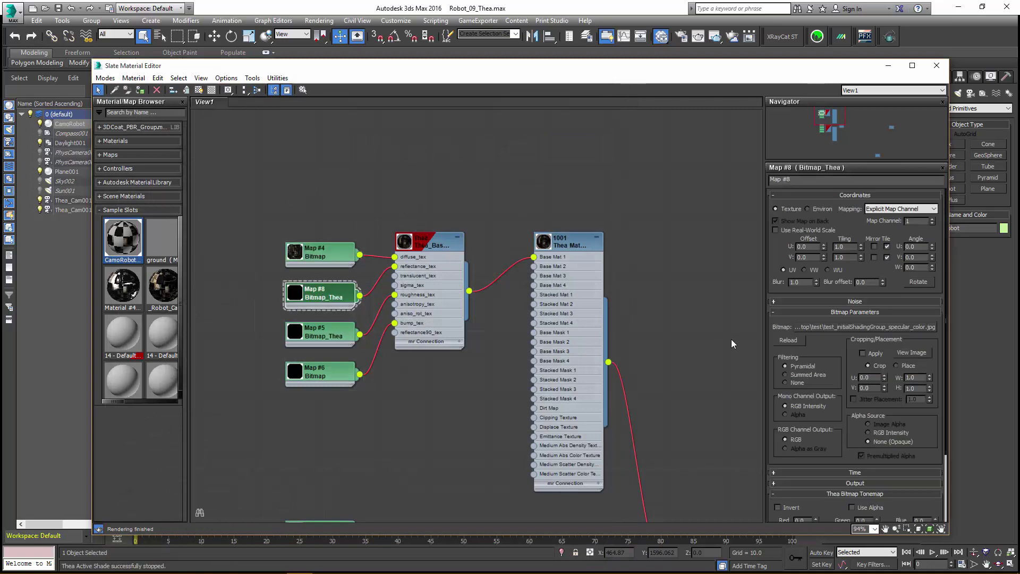
left_click(830, 327)
left_click_drag(612, 282, 613, 313)
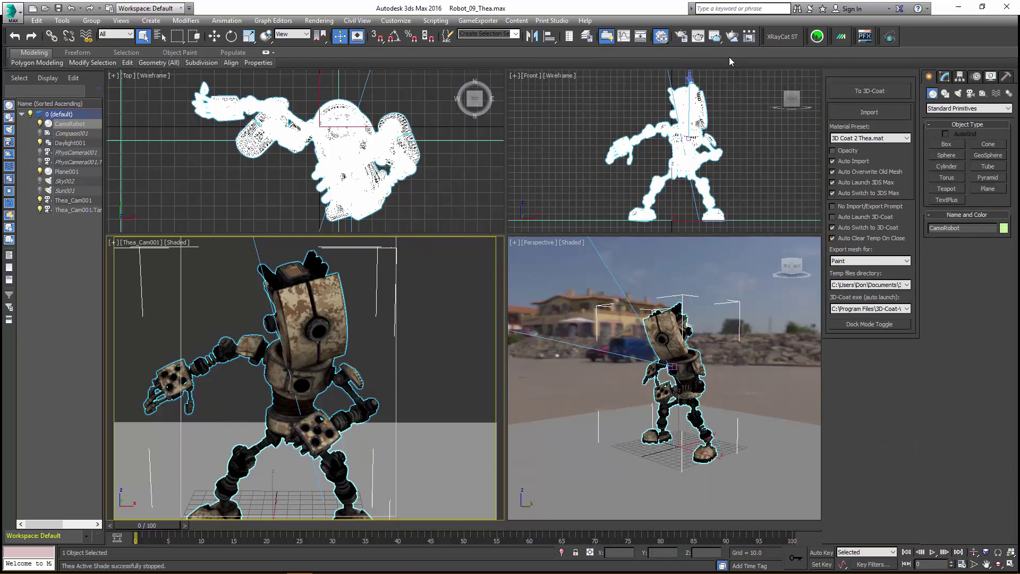
Start an ActiveShade render of the Thea_Cam001 view and examine the textured robot from the front, sides and back.
left_click(716, 38)
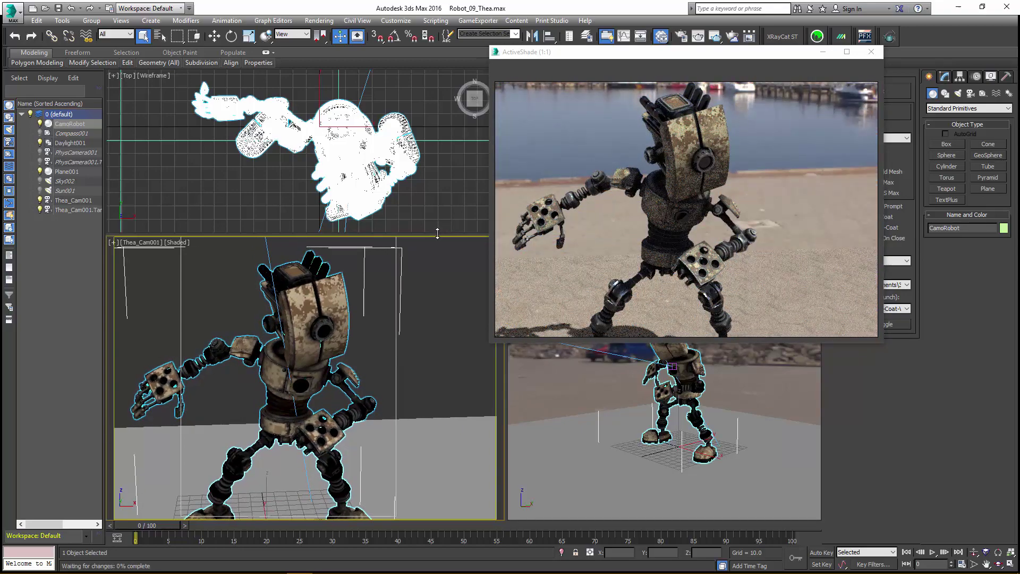
scroll(438, 239, "up", 5)
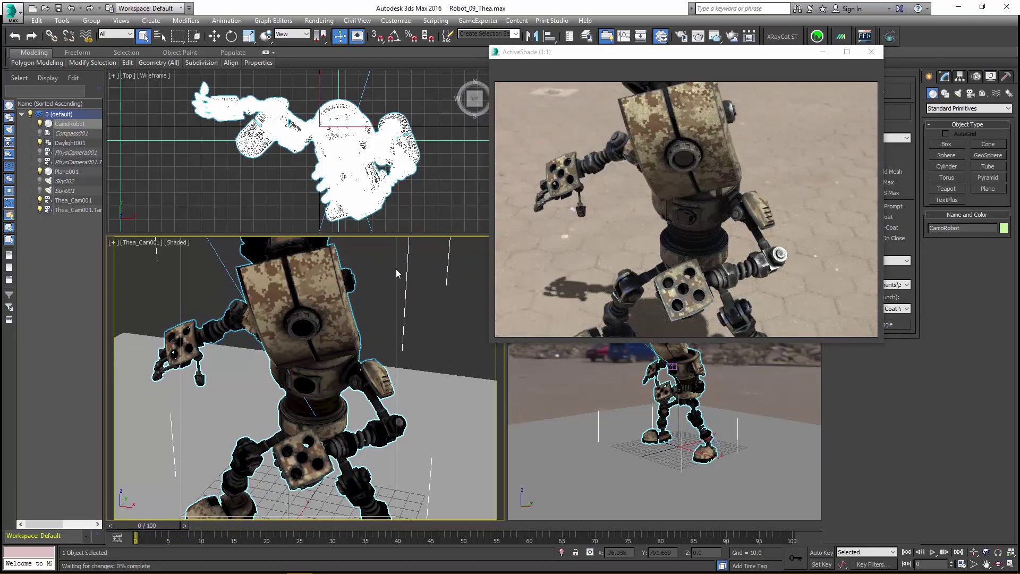
middle_click_drag(396, 269, 186, 267, "alt")
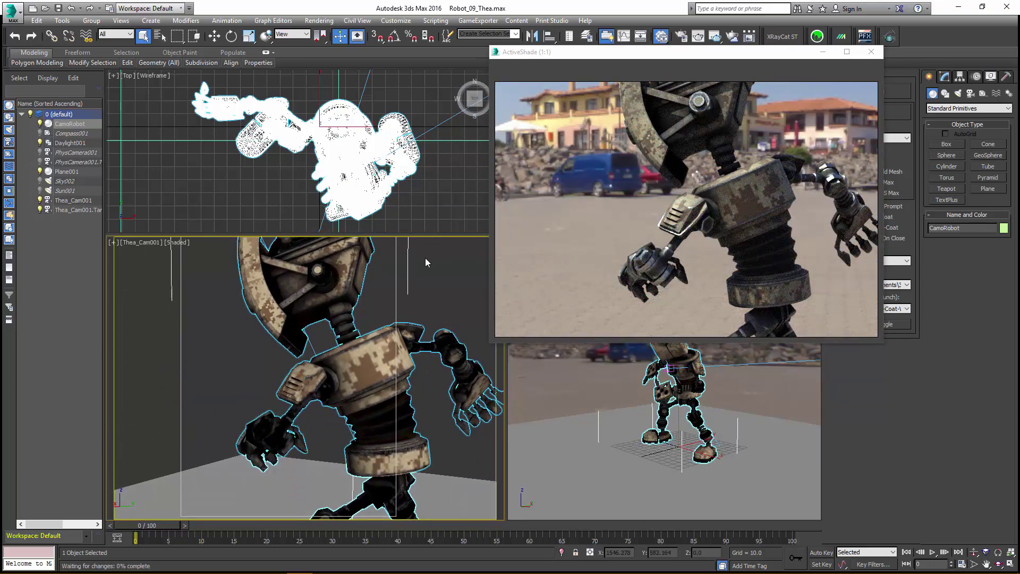
middle_click_drag(211, 308, 228, 325, "alt")
middle_click_drag(442, 256, 684, 276, "alt")
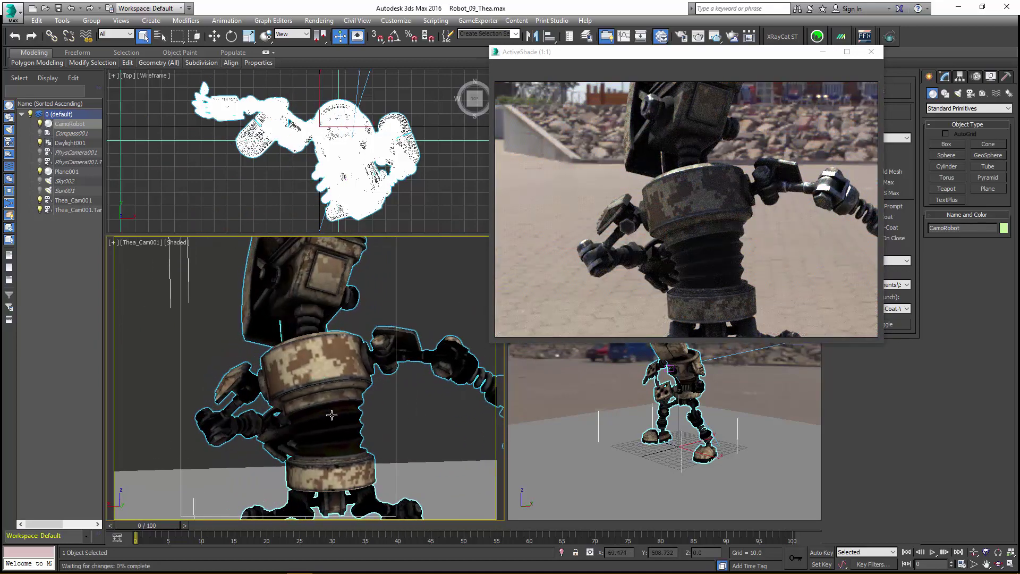
middle_click_drag(384, 257, 299, 252, "alt")
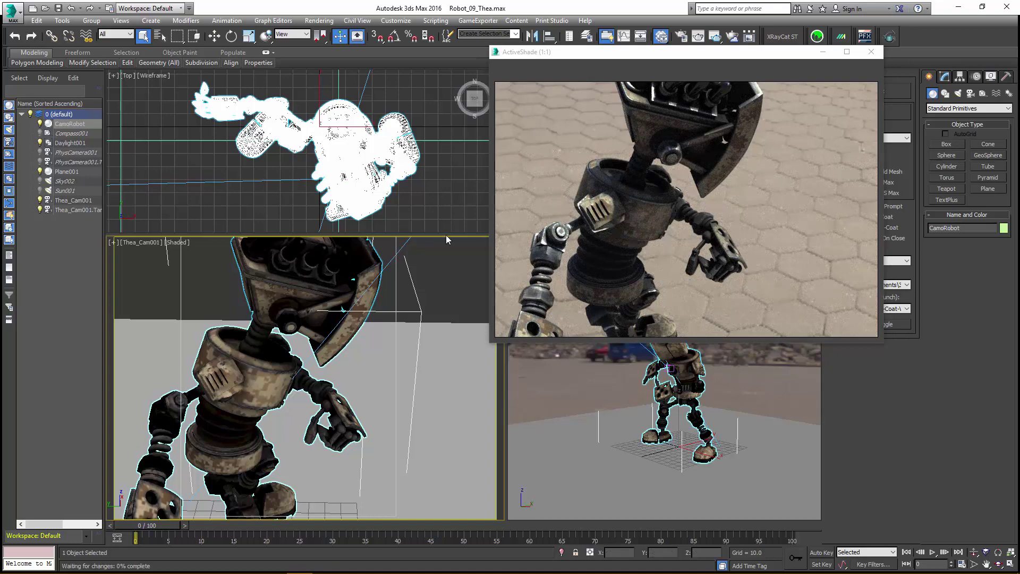
middle_click_drag(347, 300, 393, 342, "alt")
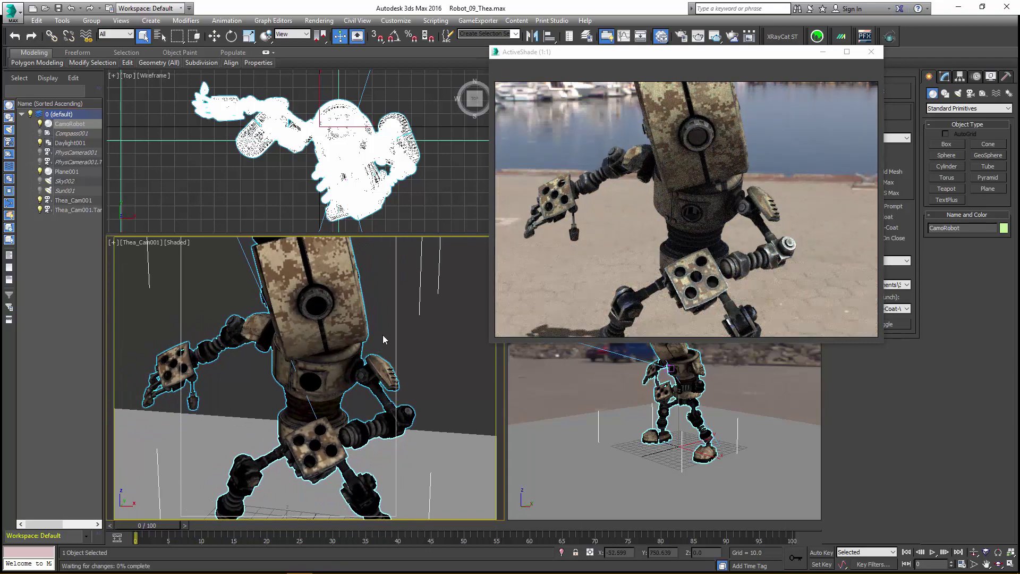